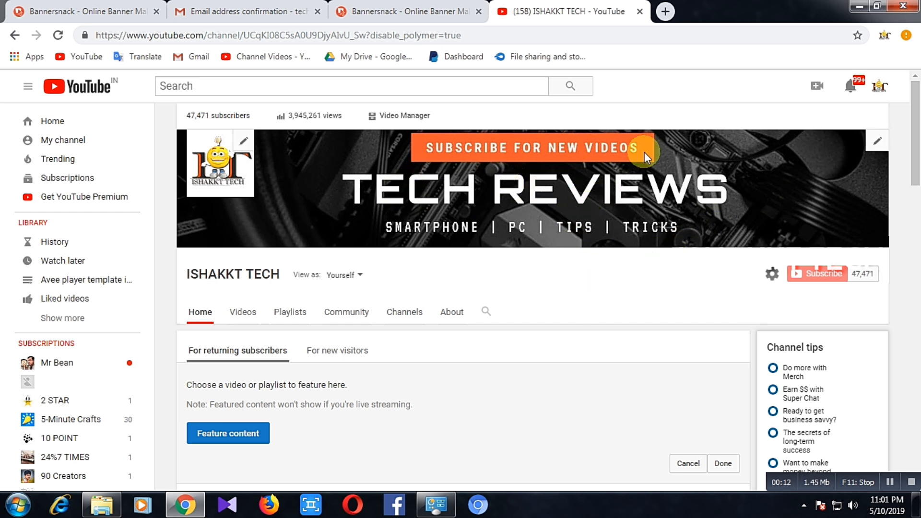
Open bannersnack.com in a new browser tab
{"action": "left_click", "coordinate": [664, 12]}
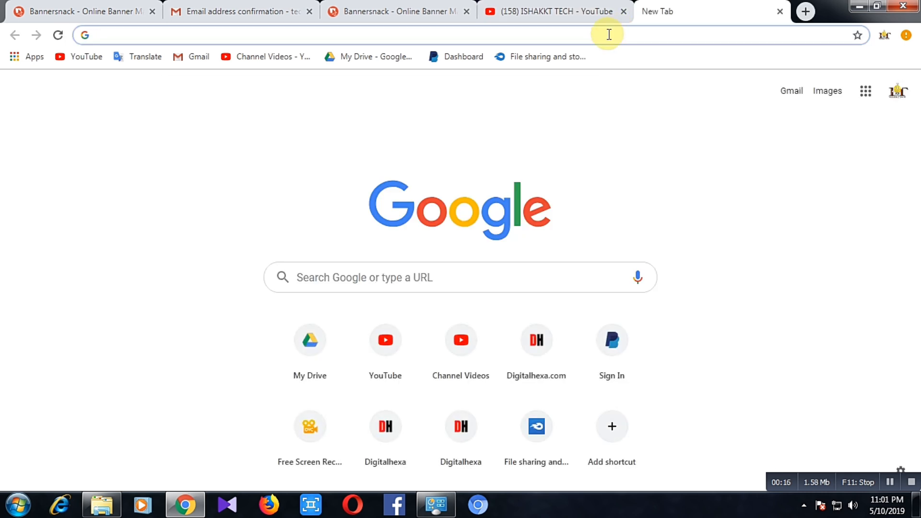
{"action": "type", "text": "BA"}
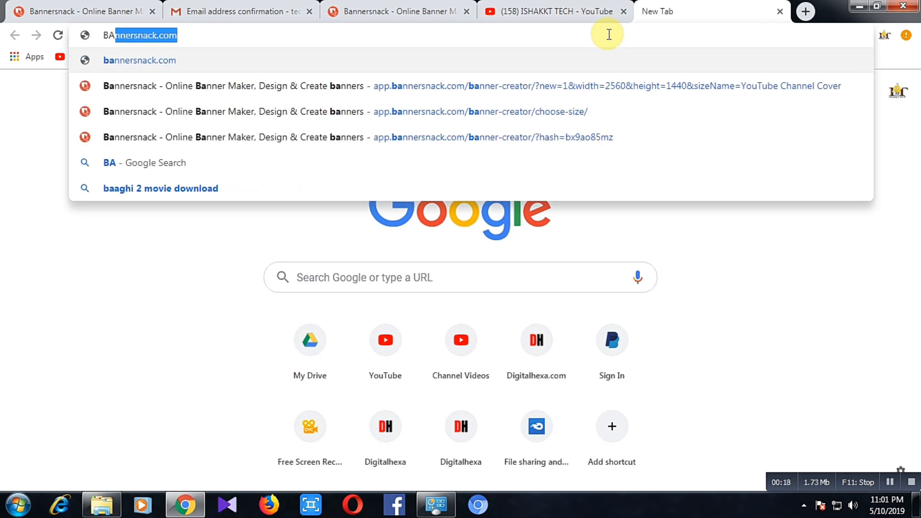
{"action": "type", "text": "NNERS"}
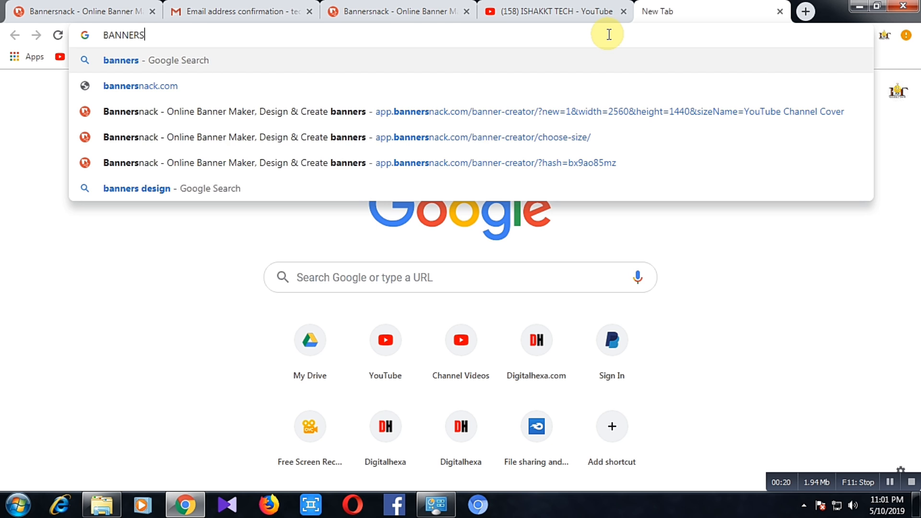
{"action": "type", "text": "NACK"}
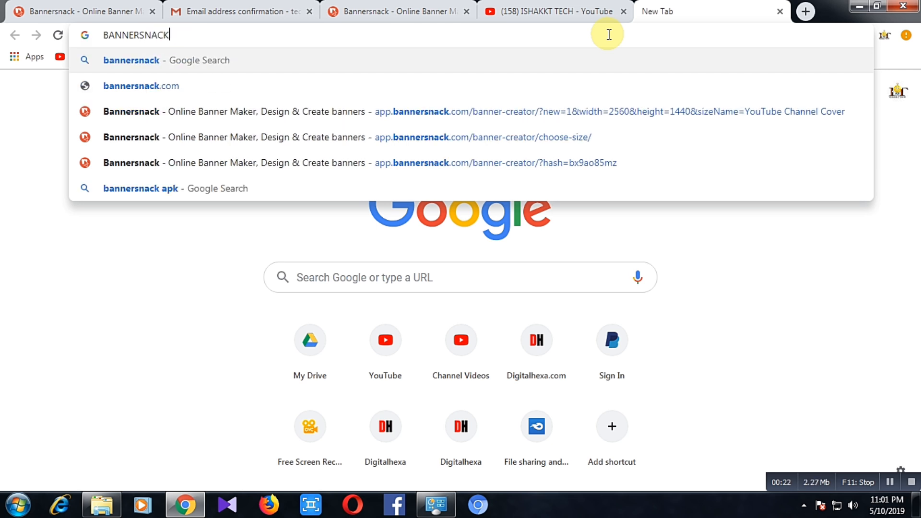
{"action": "type", "text": ".COM"}
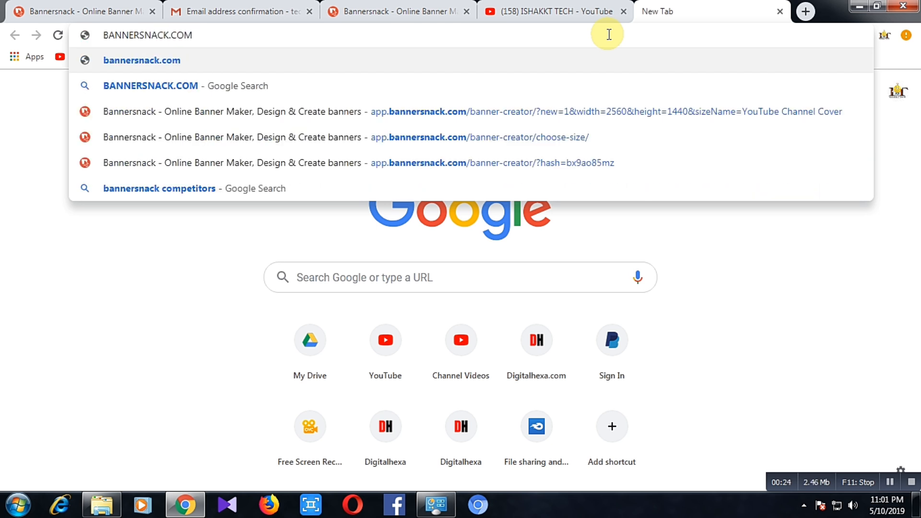
{"action": "key", "text": "Return"}
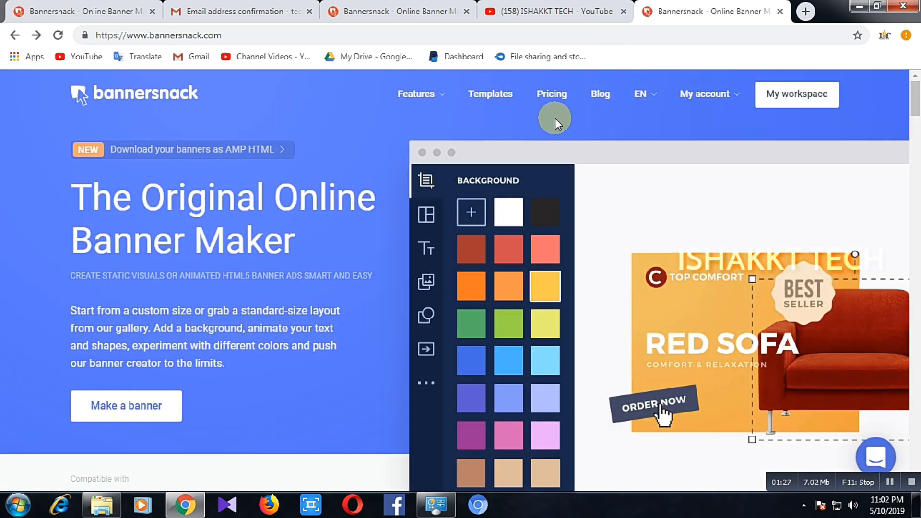
Log out of the current Bannersnack account and go to the login page
{"action": "scroll", "coordinate": [387, 143], "scroll_direction": "down", "scroll_amount": 2}
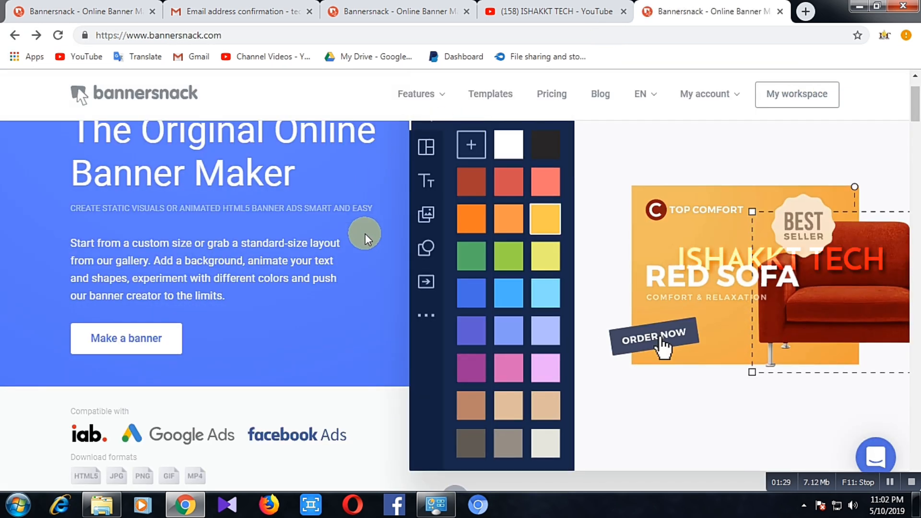
{"action": "scroll", "coordinate": [365, 234], "scroll_direction": "up", "scroll_amount": 2}
{"action": "left_click", "coordinate": [724, 96]}
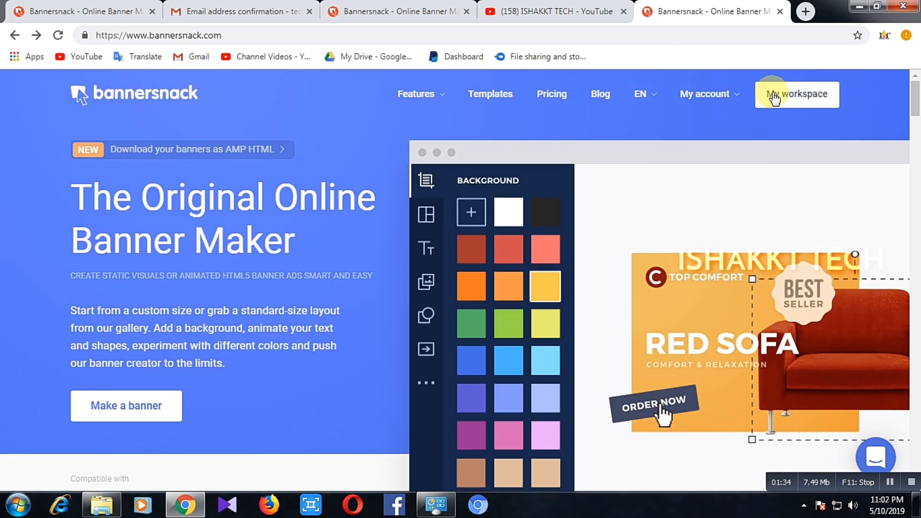
{"action": "mouse_move", "coordinate": [707, 90]}
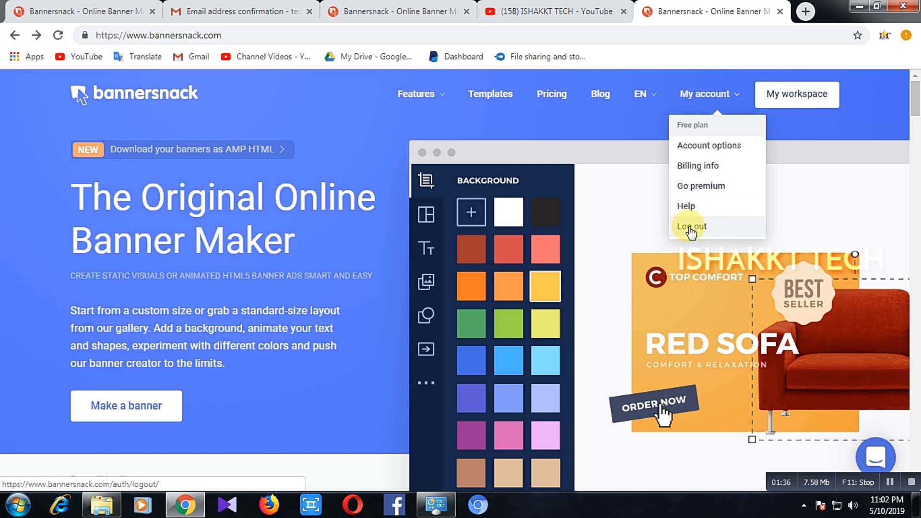
{"action": "left_click", "coordinate": [691, 228]}
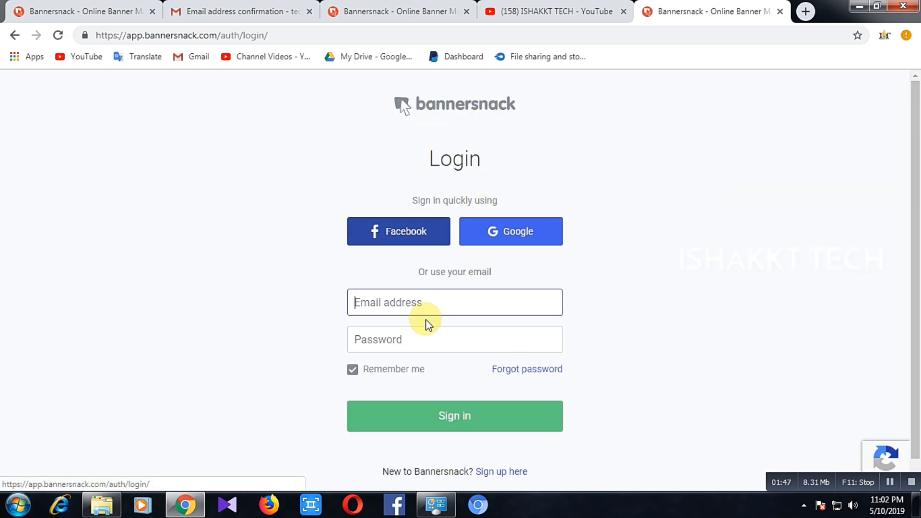
Fill in the account's e-mail address and password on the login form and try to sign in
{"action": "left_click", "coordinate": [422, 298]}
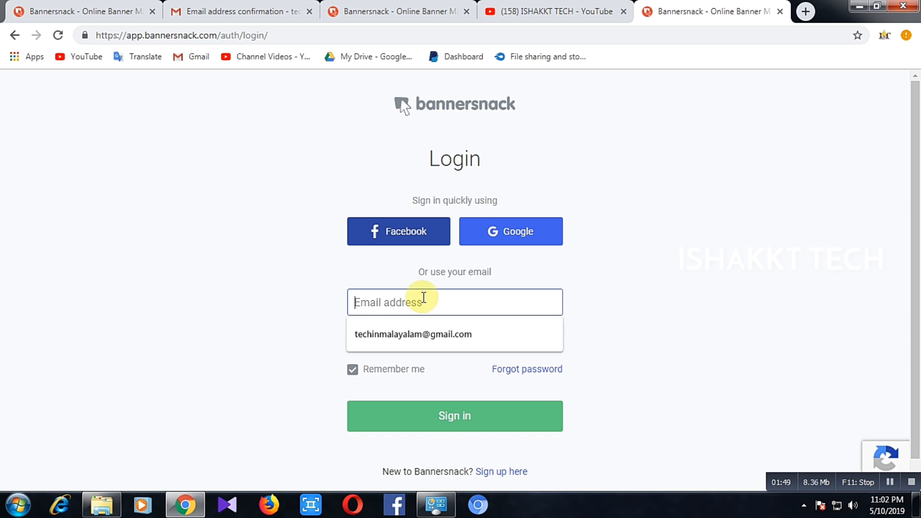
{"action": "left_click", "coordinate": [413, 341]}
{"action": "left_click", "coordinate": [412, 333]}
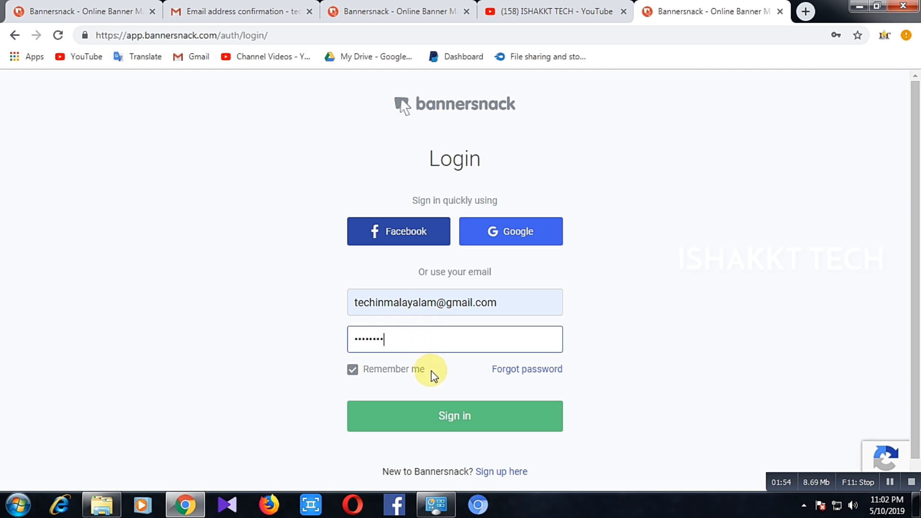
{"action": "left_click", "coordinate": [433, 434]}
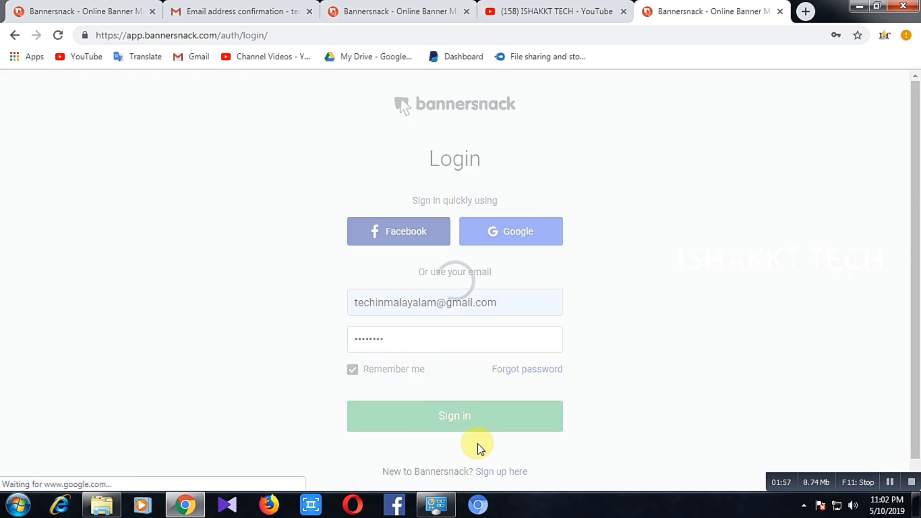
Re-enter the account password on the login form and sign in to the workspace
{"action": "scroll", "coordinate": [493, 421], "scroll_direction": "down", "scroll_amount": 2}
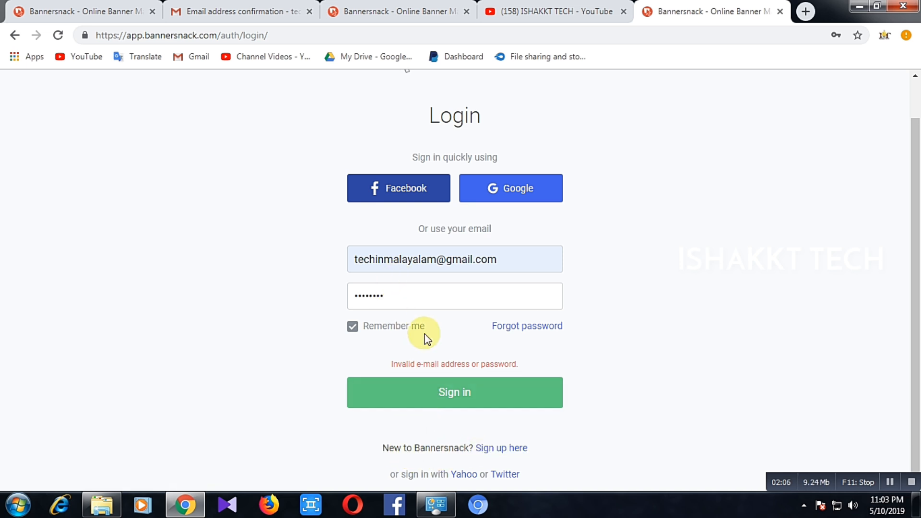
{"action": "left_click", "coordinate": [410, 301]}
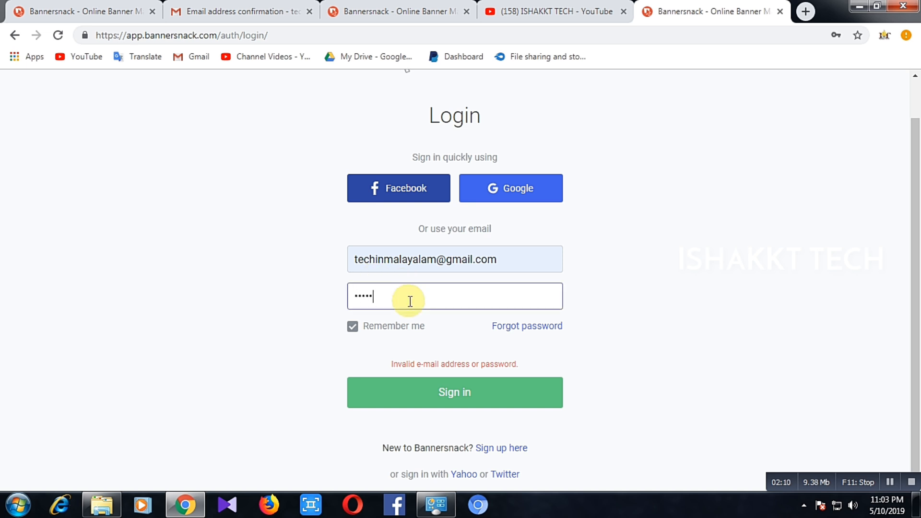
{"action": "left_click", "coordinate": [385, 379]}
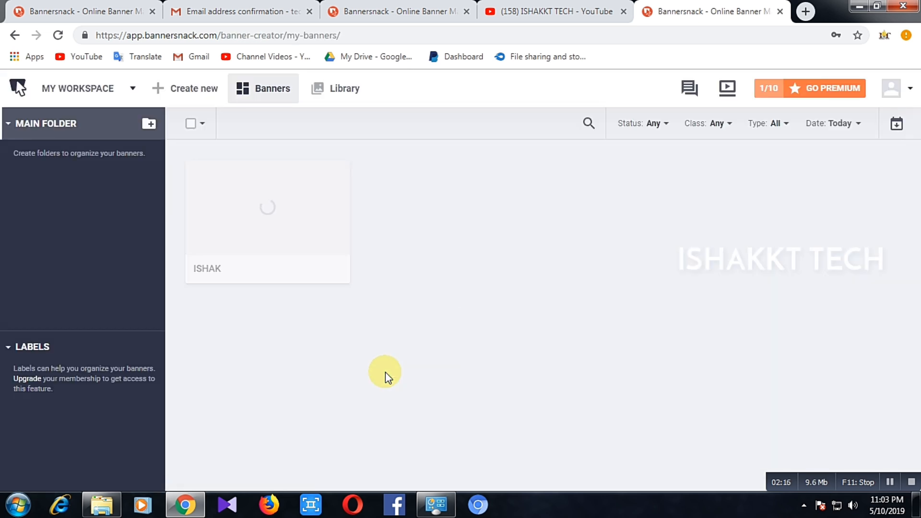
Create a new single banner using the YouTube Channel Cover size, 2560 x 1440
{"action": "mouse_move", "coordinate": [312, 244]}
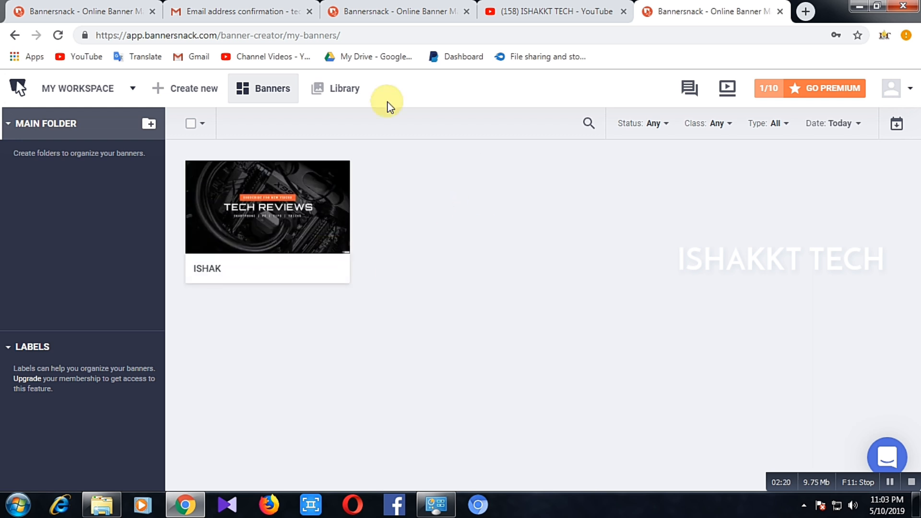
{"action": "left_click", "coordinate": [194, 94]}
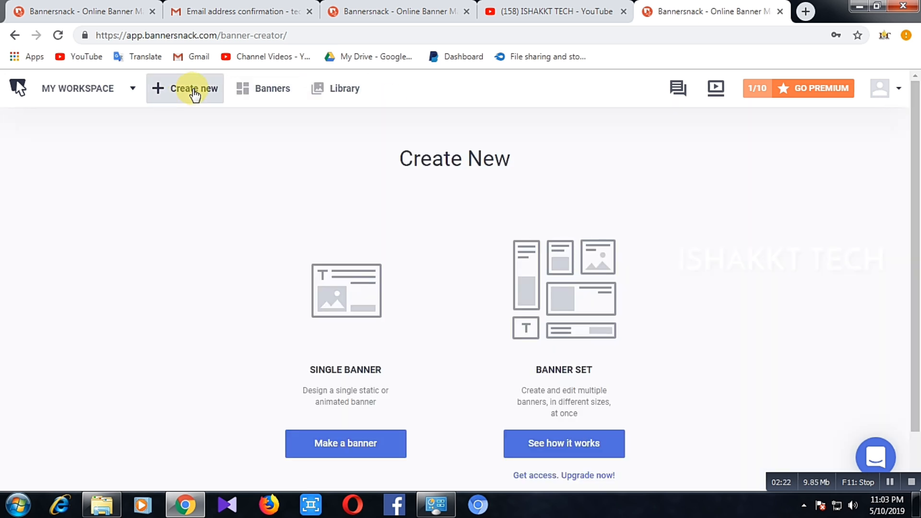
{"action": "left_click", "coordinate": [369, 438]}
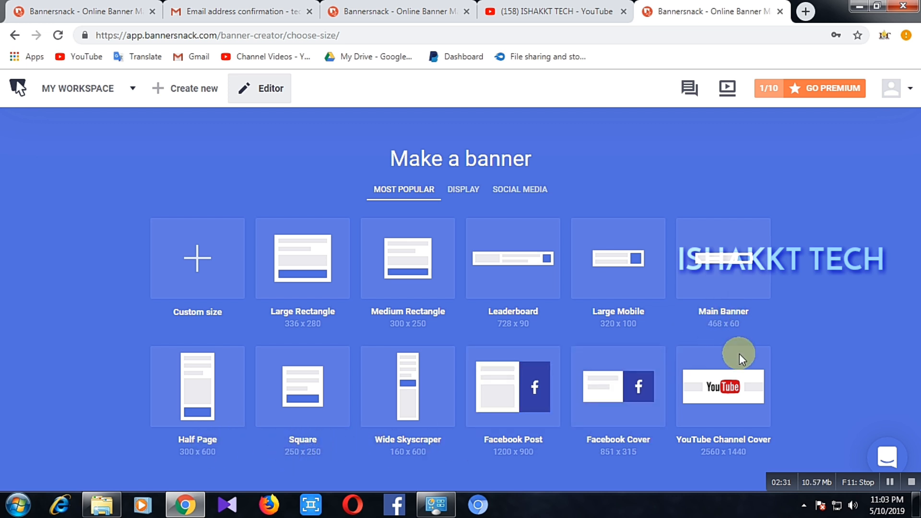
{"action": "left_click", "coordinate": [735, 397]}
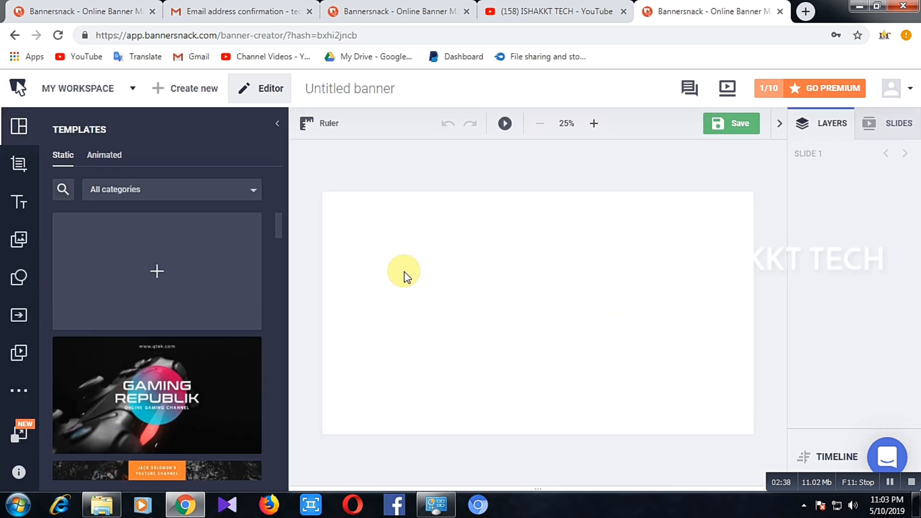
Filter the static templates by the Software & Technology category and look through them
{"action": "left_click", "coordinate": [156, 188]}
{"action": "scroll", "coordinate": [150, 302], "scroll_direction": "down", "scroll_amount": 3}
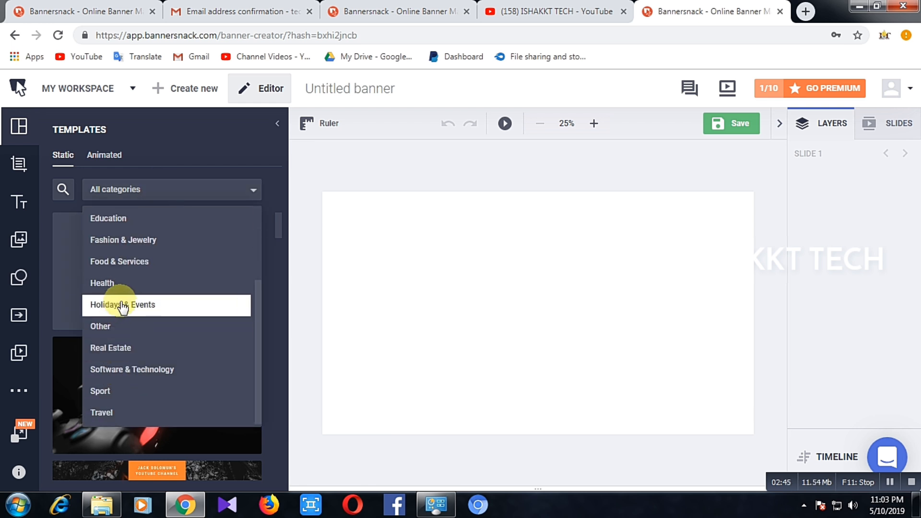
{"action": "left_click", "coordinate": [132, 371]}
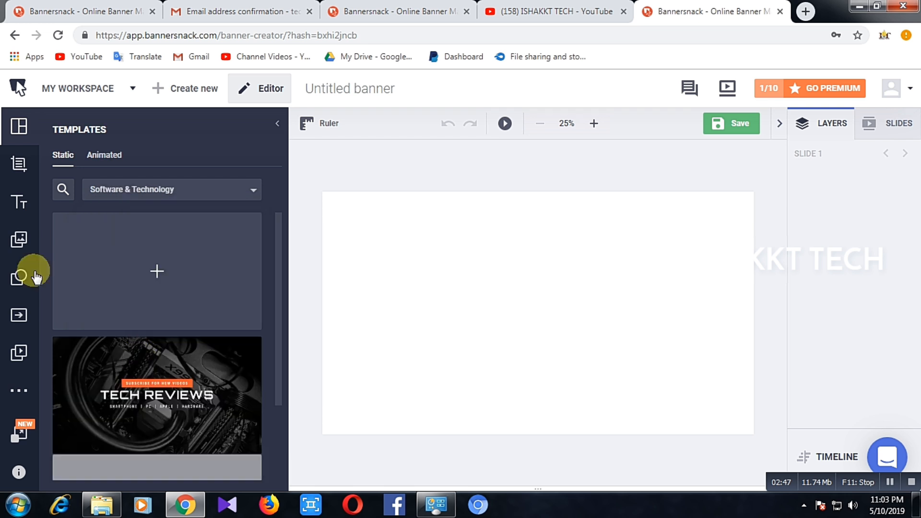
{"action": "scroll", "coordinate": [182, 322], "scroll_direction": "down", "scroll_amount": 2}
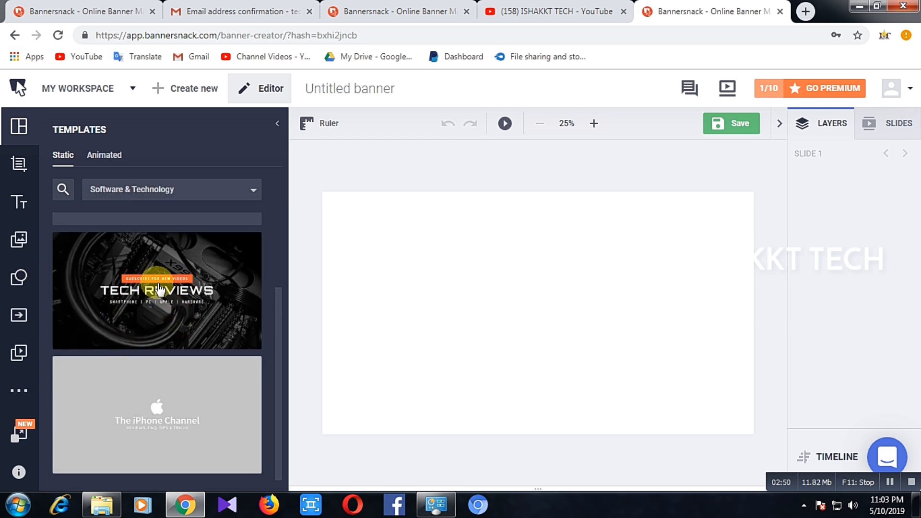
Check the animated Software & Technology templates, and return to the static ones
{"action": "left_click", "coordinate": [109, 158]}
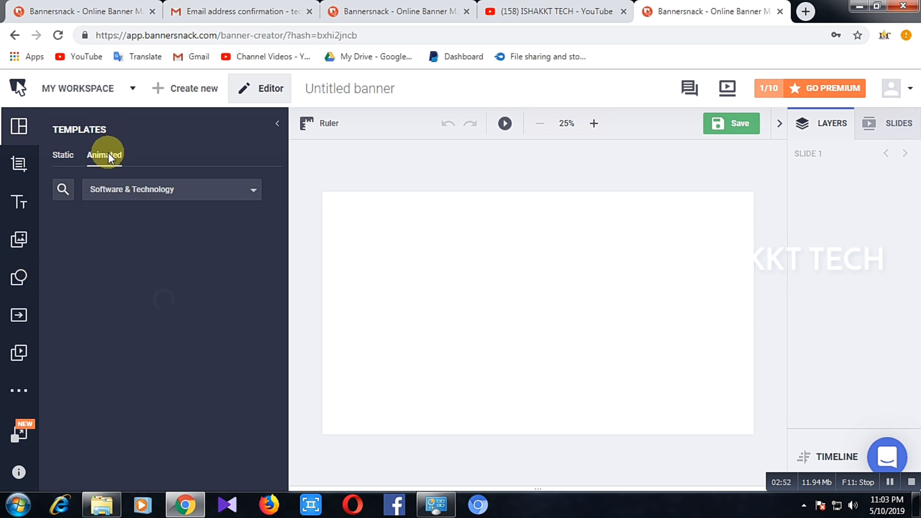
{"action": "left_click", "coordinate": [63, 154]}
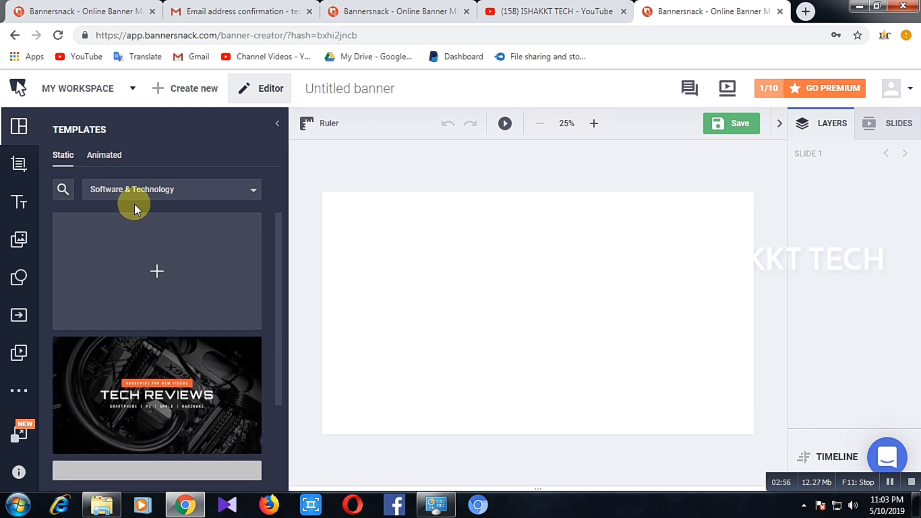
{"action": "scroll", "coordinate": [134, 216], "scroll_direction": "down", "scroll_amount": 2}
View the static templates in the Education category, and reset the template filter to All categories
{"action": "left_click", "coordinate": [156, 192]}
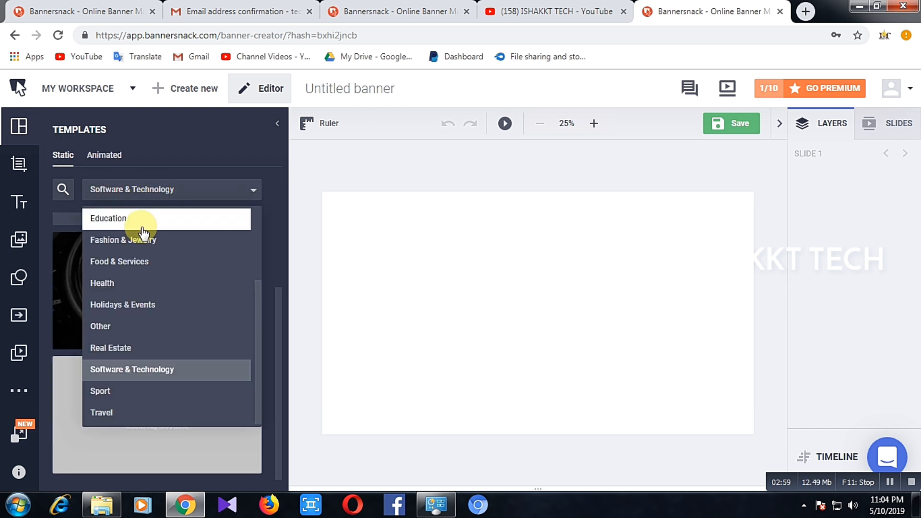
{"action": "left_click", "coordinate": [137, 219]}
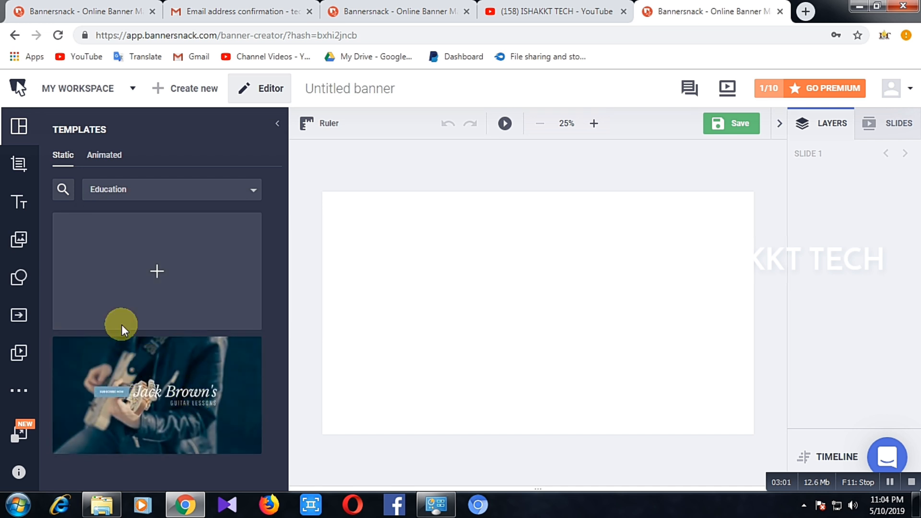
{"action": "left_click", "coordinate": [175, 191]}
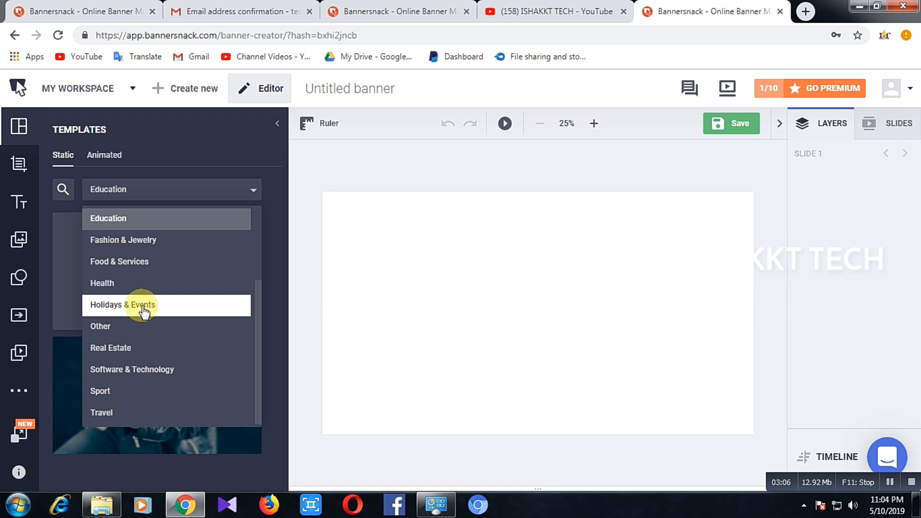
{"action": "scroll", "coordinate": [165, 288], "scroll_direction": "up", "scroll_amount": 3}
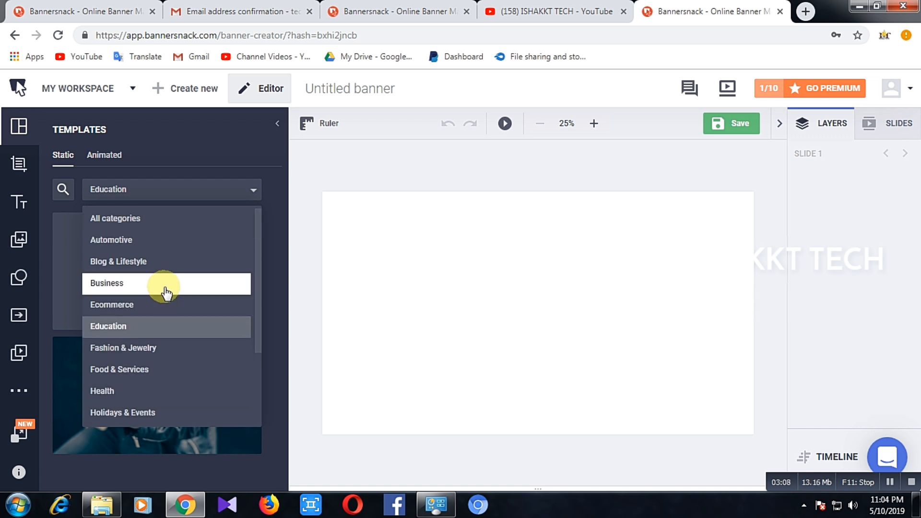
{"action": "left_click", "coordinate": [150, 226]}
Browse the static templates across all categories and apply the dark Tech Reviews template to the banner
{"action": "scroll", "coordinate": [201, 388], "scroll_direction": "down", "scroll_amount": 5}
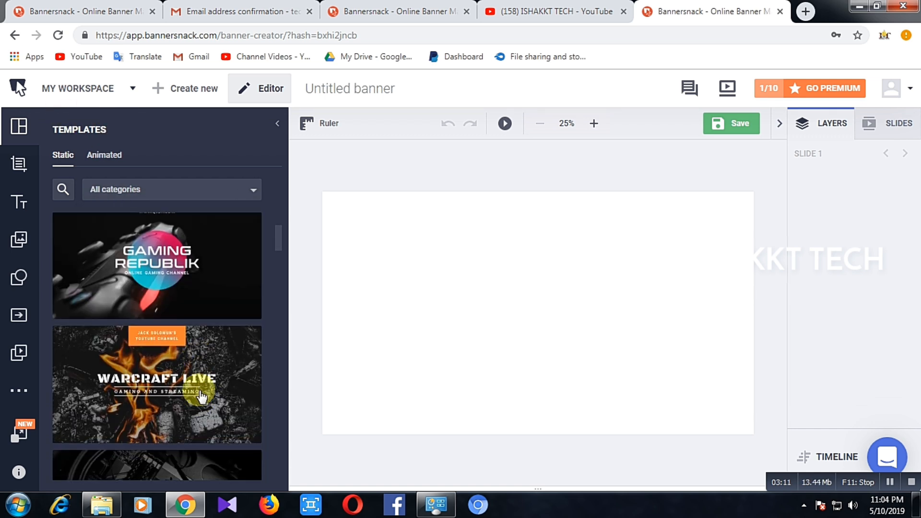
{"action": "scroll", "coordinate": [201, 387], "scroll_direction": "down", "scroll_amount": 10}
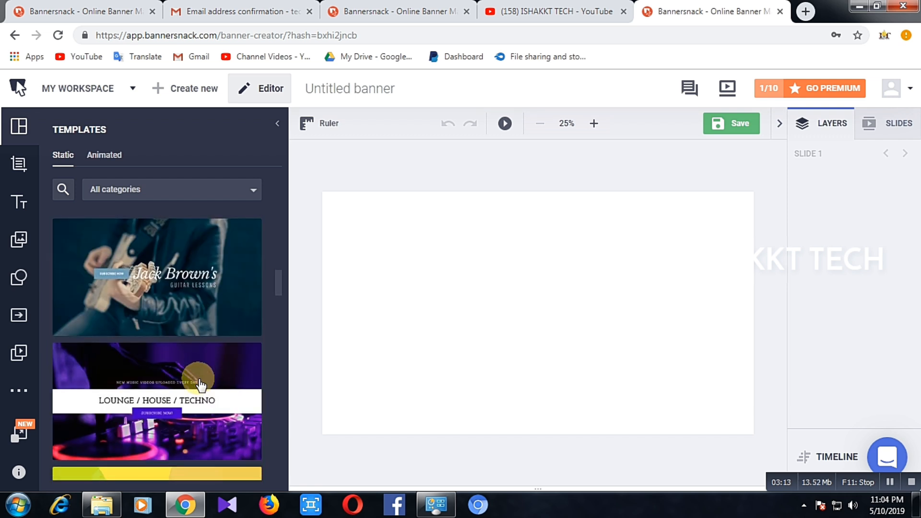
{"action": "scroll", "coordinate": [176, 357], "scroll_direction": "down", "scroll_amount": 5}
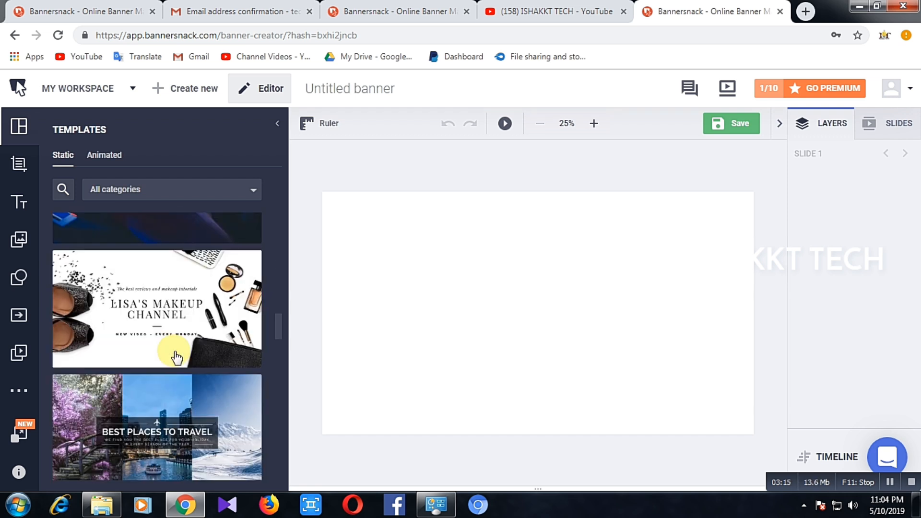
{"action": "scroll", "coordinate": [177, 357], "scroll_direction": "down", "scroll_amount": 8}
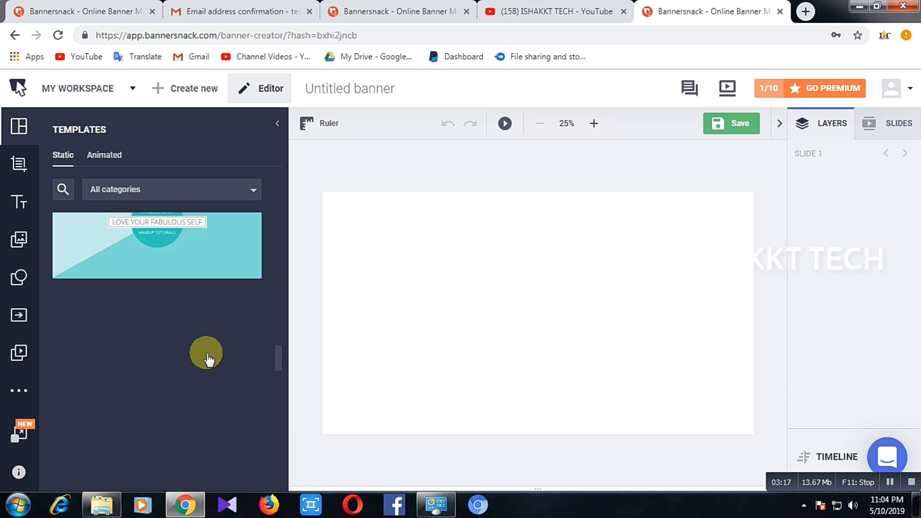
{"action": "scroll", "coordinate": [222, 350], "scroll_direction": "down", "scroll_amount": 4}
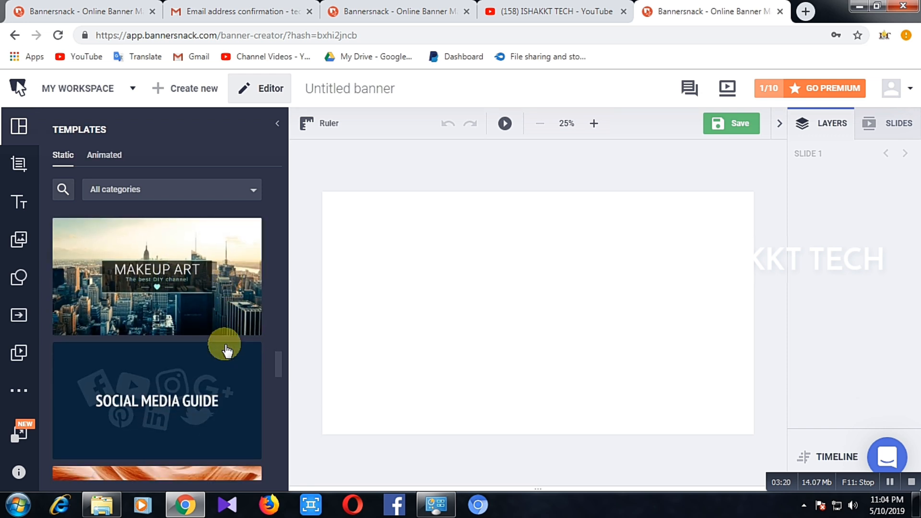
{"action": "scroll", "coordinate": [218, 353], "scroll_direction": "down", "scroll_amount": 2}
{"action": "scroll", "coordinate": [213, 350], "scroll_direction": "up", "scroll_amount": 5}
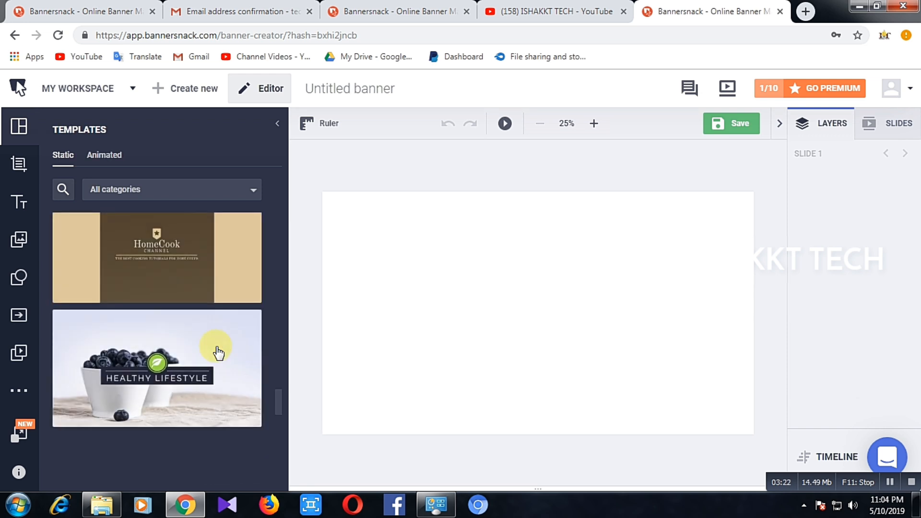
{"action": "scroll", "coordinate": [211, 351], "scroll_direction": "up", "scroll_amount": 6}
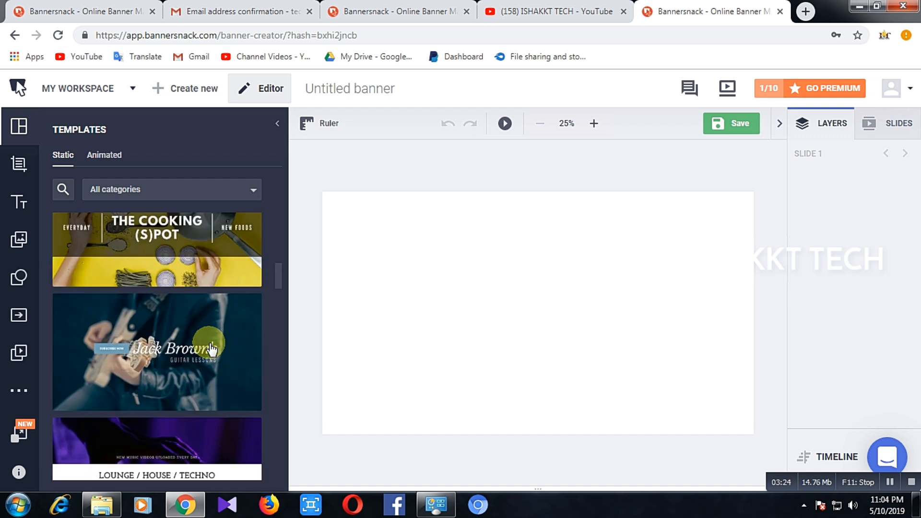
{"action": "left_click", "coordinate": [181, 386]}
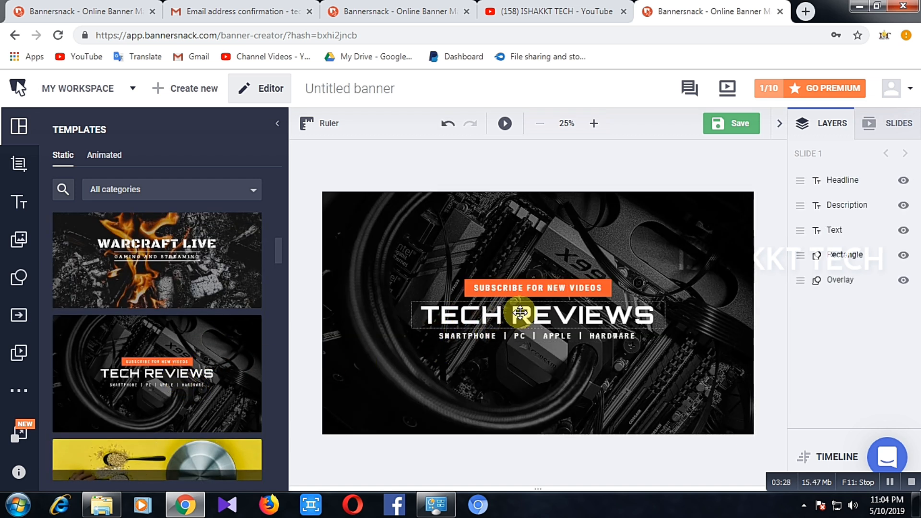
Clear the "TECH REVIEWS" text from the banner's headline
{"action": "left_click", "coordinate": [520, 312]}
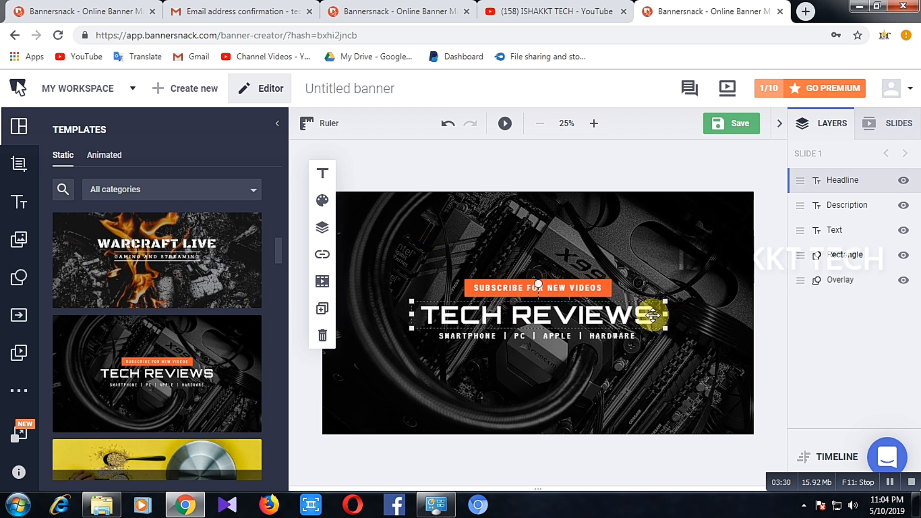
{"action": "key", "text": "BackSpace"}
{"action": "key", "text": "BackSpace"}
{"action": "key", "text": "BackSpace"}
{"action": "key", "text": "BackSpace"}
{"action": "key", "text": "BackSpace"}
{"action": "key", "text": "BackSpace"}
{"action": "key", "text": "BackSpace"}
{"action": "key", "text": "BackSpace"}
{"action": "key", "text": "BackSpace"}
{"action": "key", "text": "BackSpace"}
{"action": "key", "text": "BackSpace"}
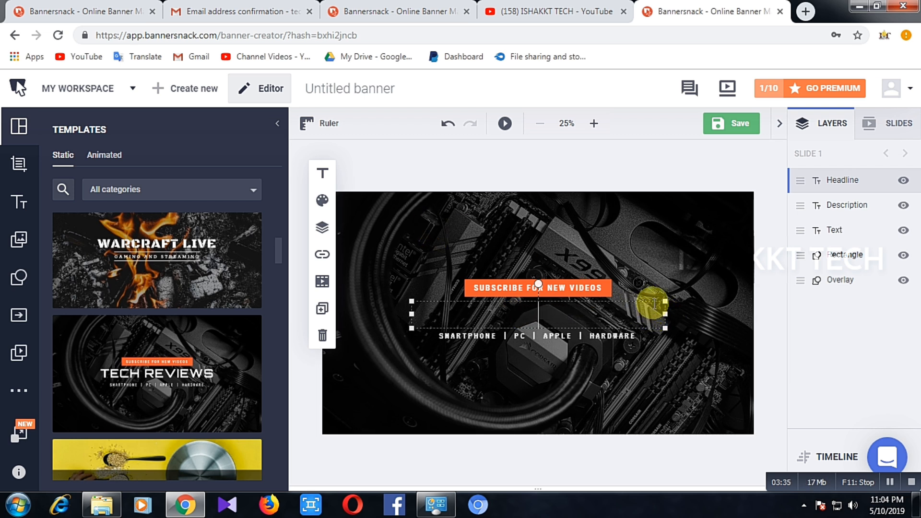
{"action": "type", "text": "FA"}
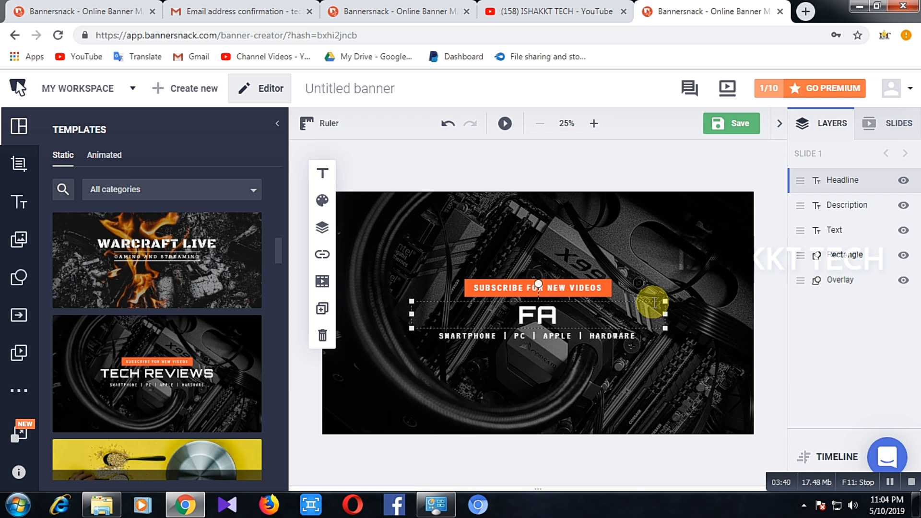
{"action": "type", "text": "SH"}
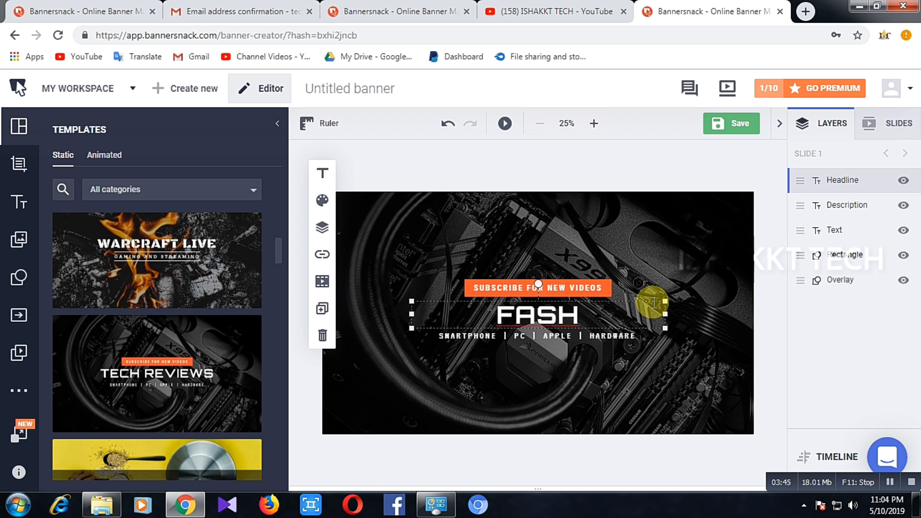
{"action": "scroll", "coordinate": [282, 278], "scroll_direction": "down", "scroll_amount": 8}
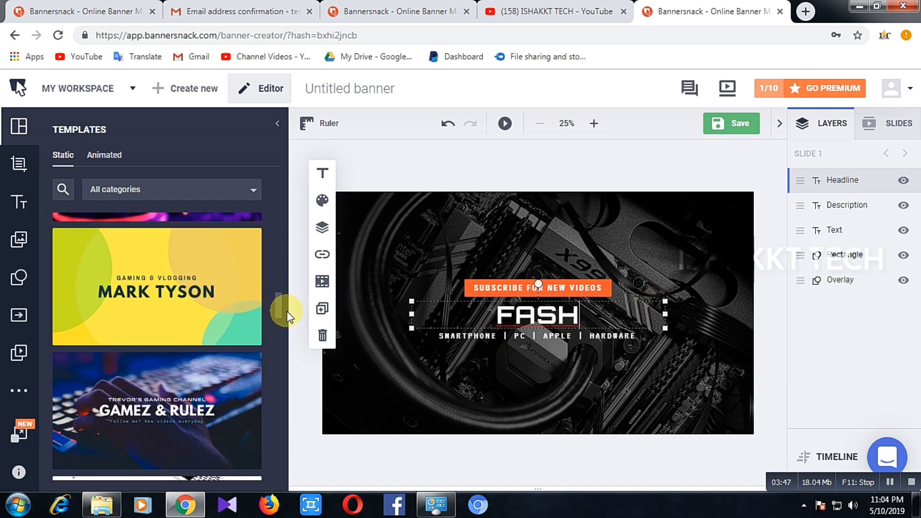
{"action": "left_click_drag", "start_coordinate": [287, 315], "coordinate": [288, 290]}
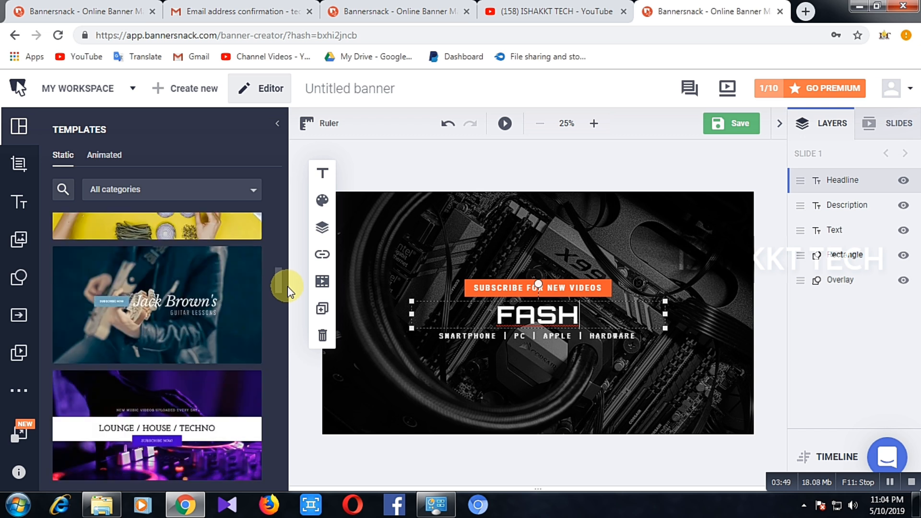
{"action": "key", "text": "BackSpace"}
{"action": "key", "text": "BackSpace"}
{"action": "key", "text": "BackSpace"}
{"action": "key", "text": "BackSpace"}
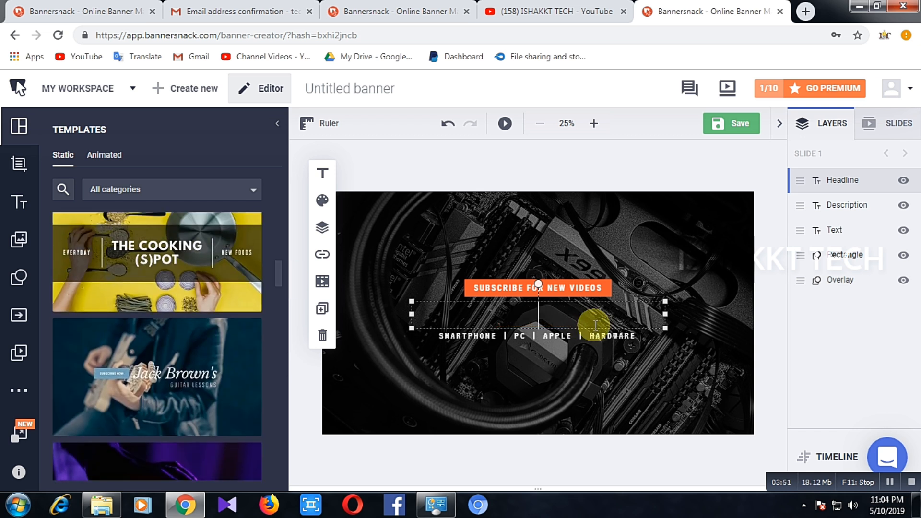
Enter "LIFE STYLE" as the banner's headline text
{"action": "type", "text": "LIFE"}
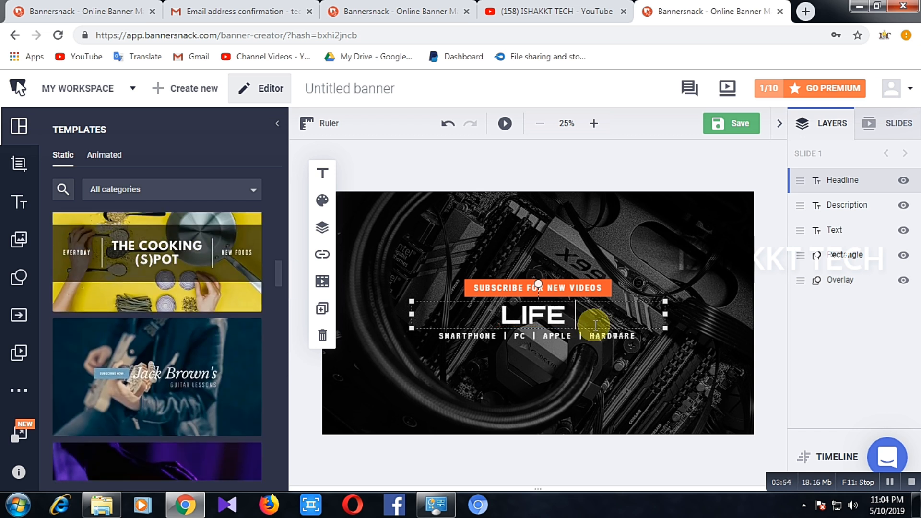
{"action": "type", "text": " STYLE"}
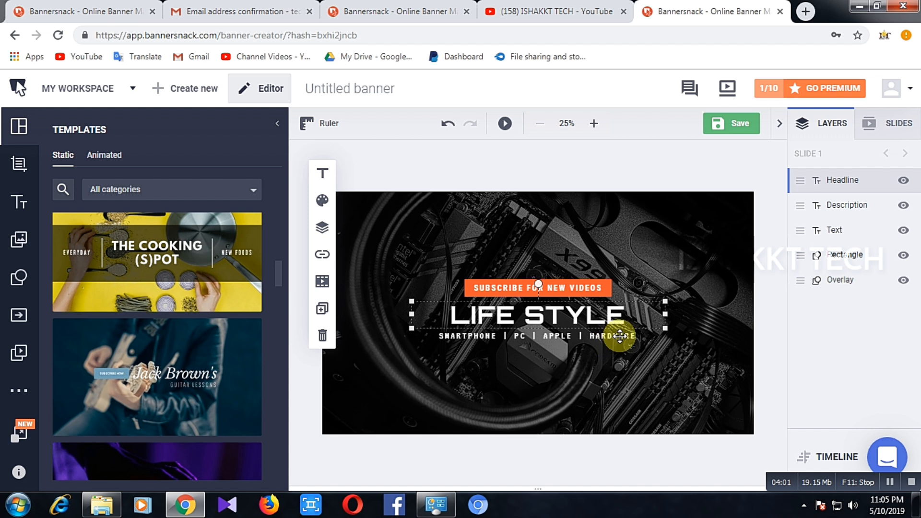
Replace the description line beneath the headline with "VLOGS | FOOD"
{"action": "left_click", "coordinate": [598, 343]}
{"action": "left_click", "coordinate": [612, 339]}
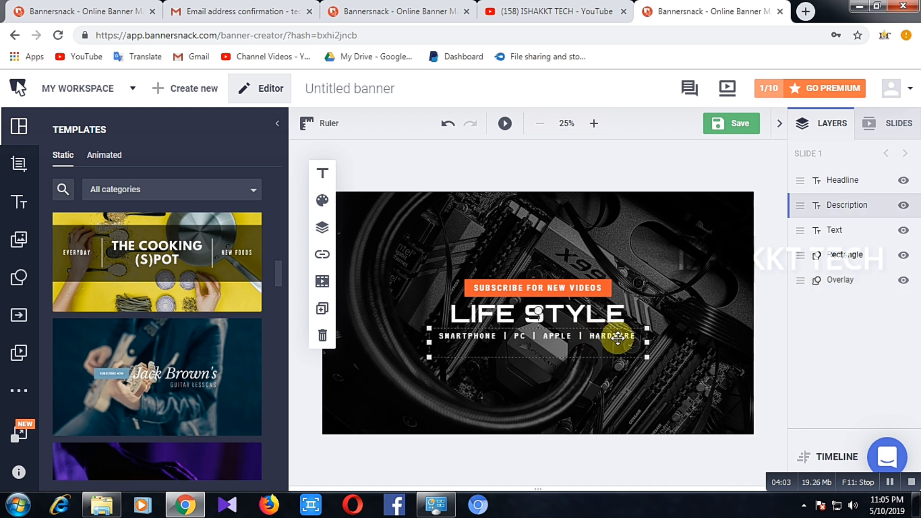
{"action": "double_click", "coordinate": [638, 336]}
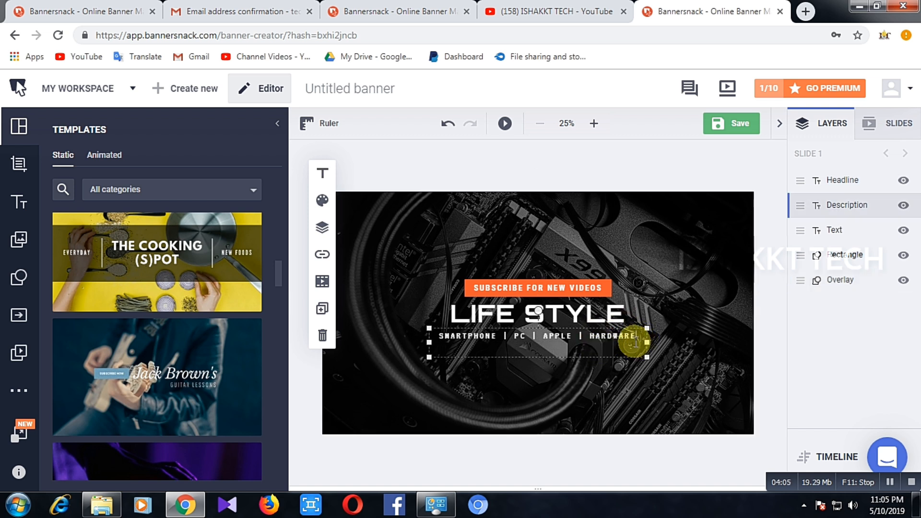
{"action": "key", "text": "BackSpace"}
{"action": "key", "text": "BackSpace"}
{"action": "key", "text": "BackSpace"}
{"action": "key", "text": "BackSpace"}
{"action": "key", "text": "BackSpace"}
{"action": "key", "text": "BackSpace"}
{"action": "key", "text": "BackSpace"}
{"action": "key", "text": "BackSpace"}
{"action": "key", "text": "BackSpace"}
{"action": "key", "text": "BackSpace"}
{"action": "key", "text": "BackSpace"}
{"action": "key", "text": "BackSpace"}
{"action": "key", "text": "BackSpace"}
{"action": "key", "text": "BackSpace"}
{"action": "key", "text": "BackSpace"}
{"action": "key", "text": "BackSpace"}
{"action": "key", "text": "BackSpace"}
{"action": "key", "text": "BackSpace"}
{"action": "key", "text": "BackSpace"}
{"action": "key", "text": "BackSpace"}
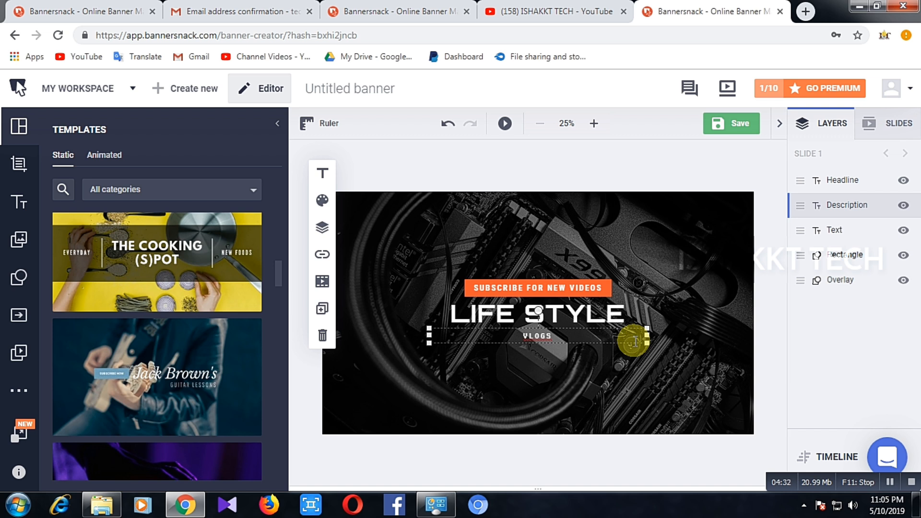
{"action": "type", "text": "I"}
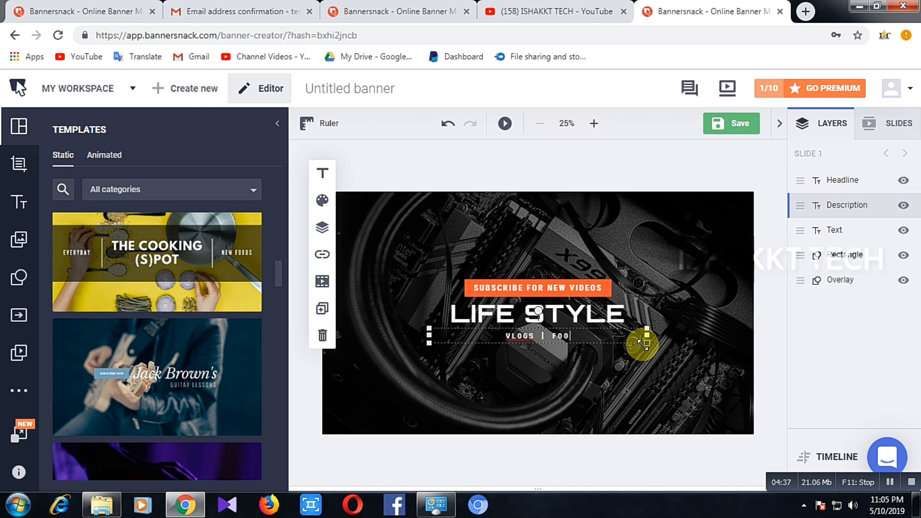
{"action": "left_click", "coordinate": [609, 367]}
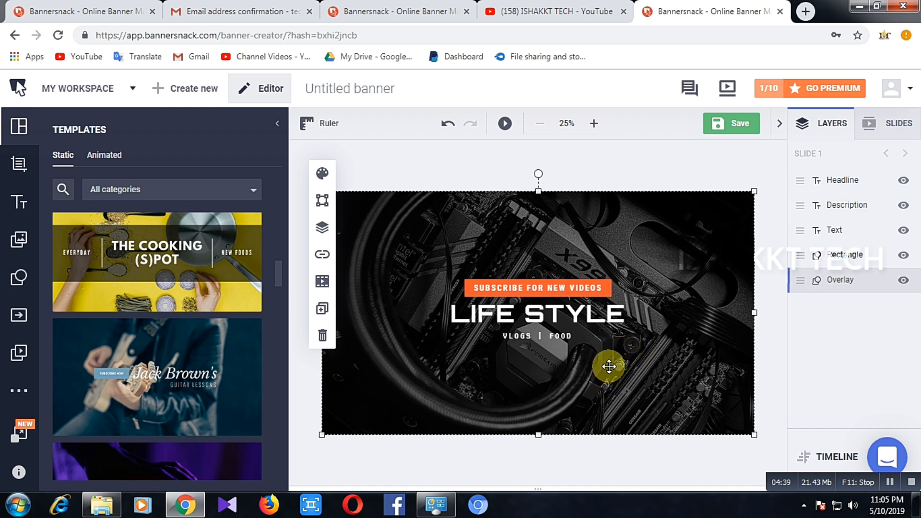
Set the colour of the "SUBSCRIBE FOR NEW VIDEOS" text to #fafafa
{"action": "left_click", "coordinate": [585, 288]}
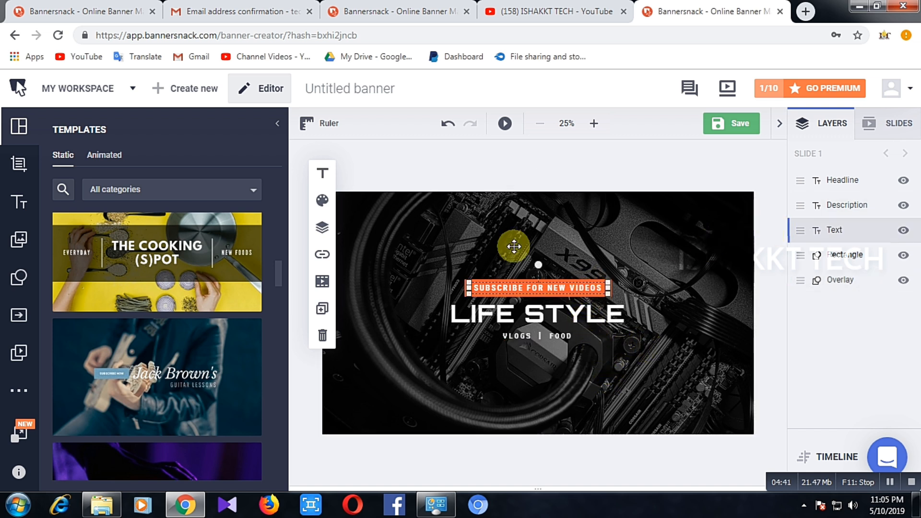
{"action": "left_click", "coordinate": [322, 200]}
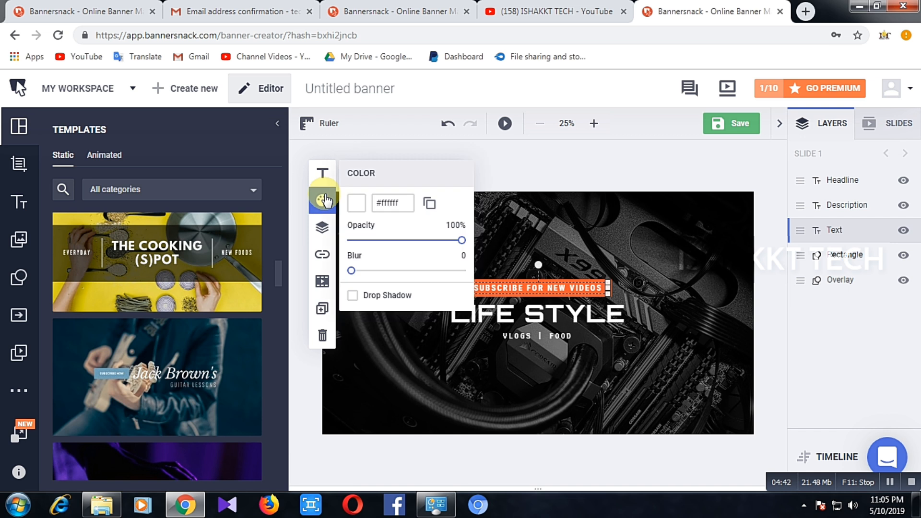
{"action": "left_click_drag", "start_coordinate": [372, 275], "coordinate": [345, 278]}
{"action": "left_click", "coordinate": [351, 270]}
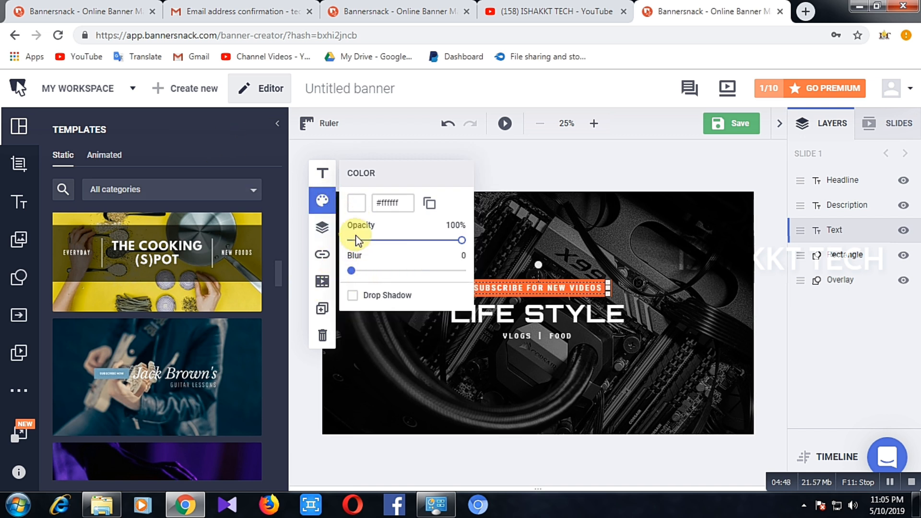
{"action": "left_click", "coordinate": [356, 203]}
{"action": "mouse_move", "coordinate": [425, 254]}
{"action": "left_mouse_down"}
{"action": "mouse_move", "coordinate": [424, 269]}
{"action": "mouse_move", "coordinate": [440, 222]}
{"action": "mouse_move", "coordinate": [357, 206]}
{"action": "left_mouse_up"}
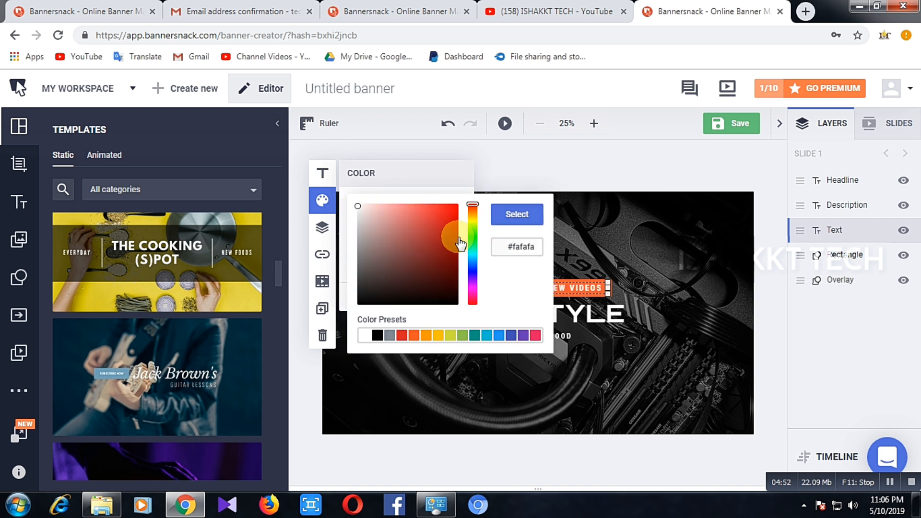
{"action": "left_click", "coordinate": [511, 216]}
{"action": "left_click", "coordinate": [463, 370]}
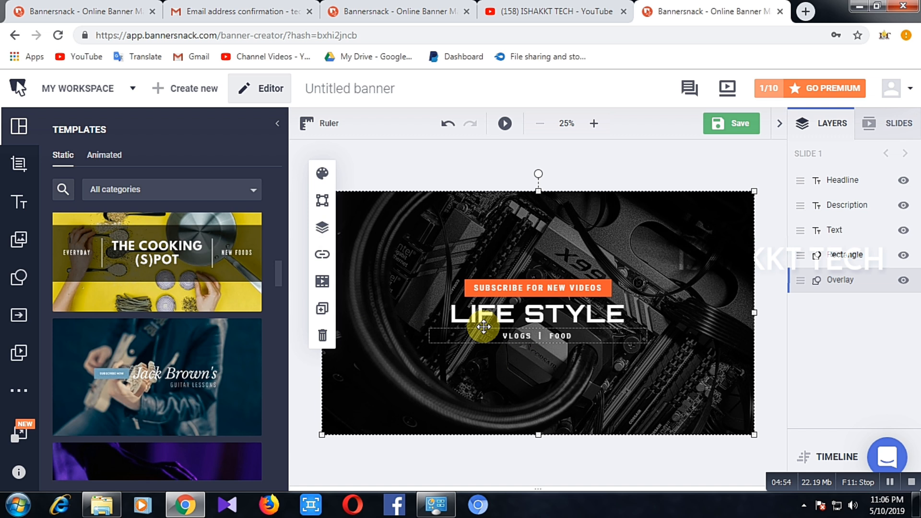
Change the solid fill of the rectangle behind the subscribe text to dark blue, #0c2794
{"action": "left_click", "coordinate": [479, 294]}
{"action": "left_click", "coordinate": [449, 282]}
{"action": "left_click", "coordinate": [477, 279]}
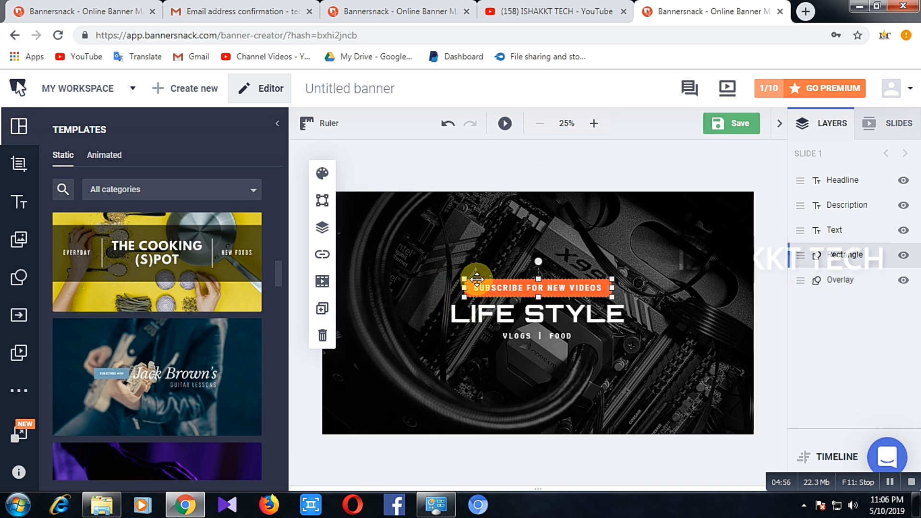
{"action": "left_click", "coordinate": [322, 173]}
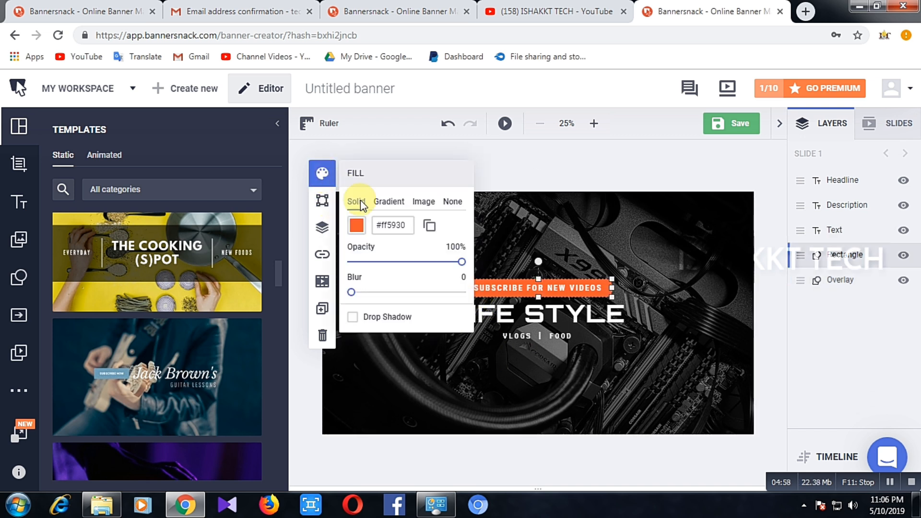
{"action": "left_click", "coordinate": [364, 230]}
{"action": "left_click", "coordinate": [386, 316]}
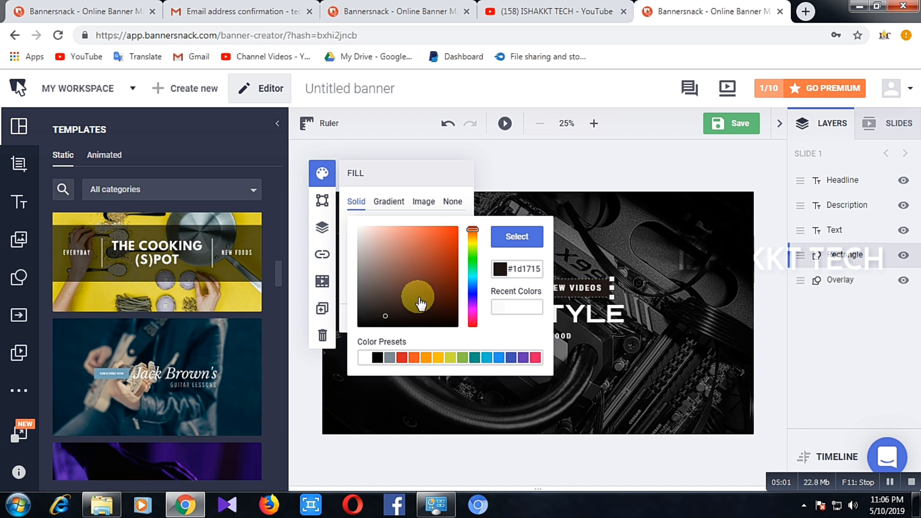
{"action": "left_click", "coordinate": [473, 260]}
{"action": "left_click", "coordinate": [436, 232]}
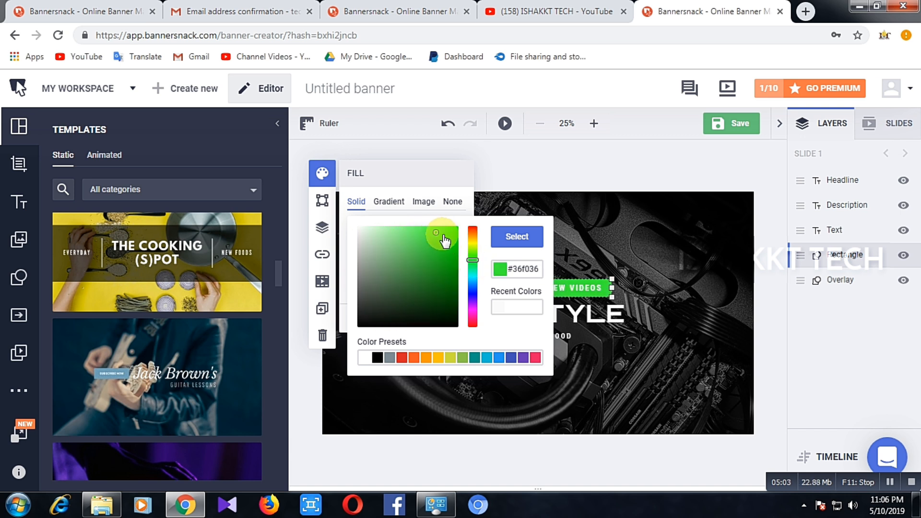
{"action": "left_click", "coordinate": [472, 290]}
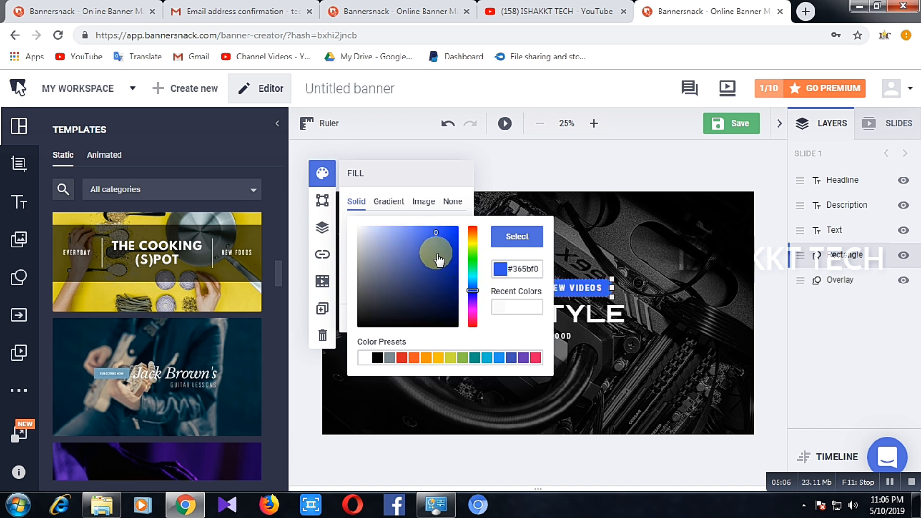
{"action": "left_click", "coordinate": [451, 268]}
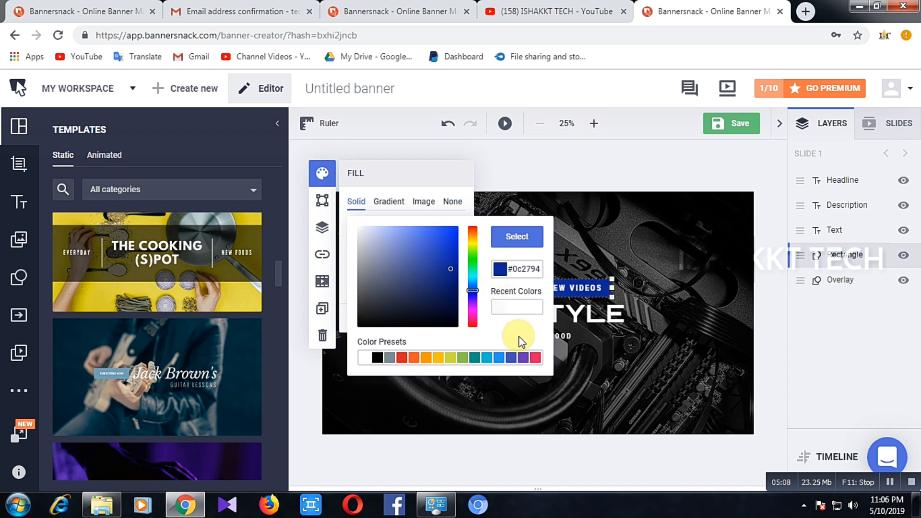
{"action": "left_click", "coordinate": [518, 237]}
Select the banner's background overlay and review its border, layer, link and transition settings
{"action": "left_click", "coordinate": [583, 194]}
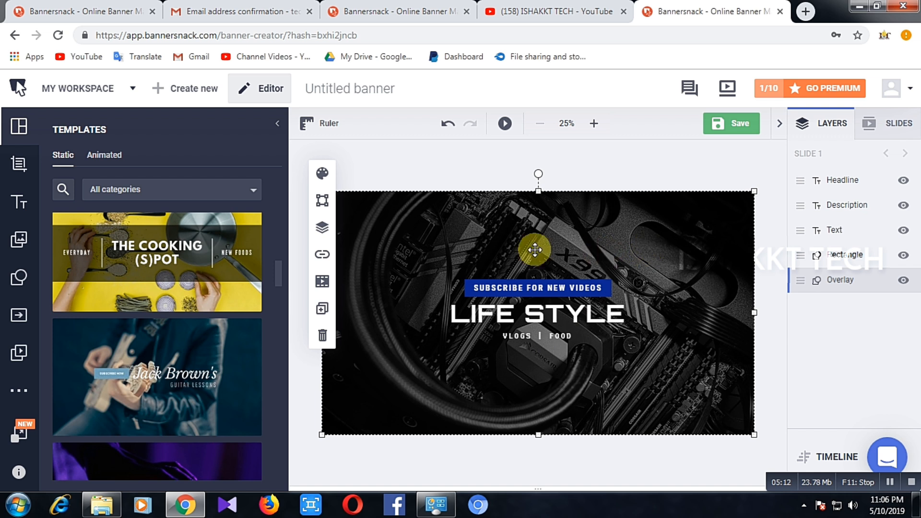
{"action": "right_click", "coordinate": [612, 251]}
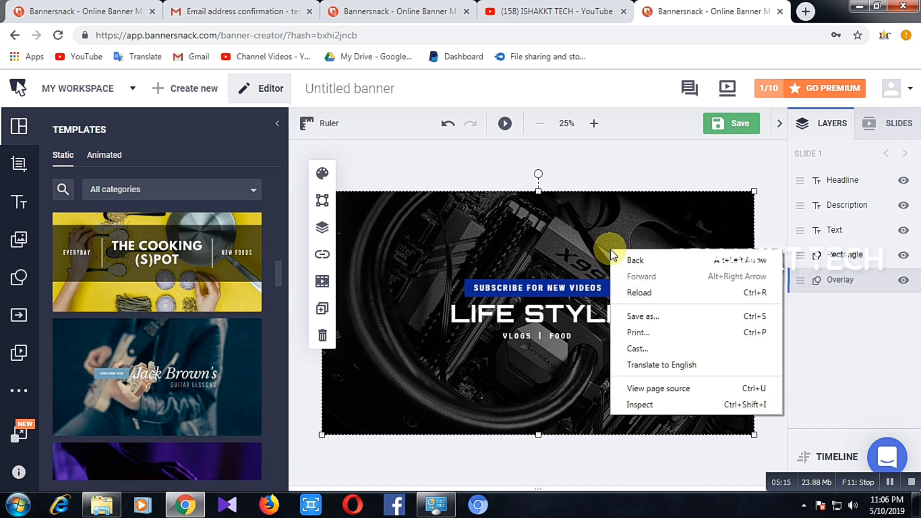
{"action": "left_click", "coordinate": [551, 237]}
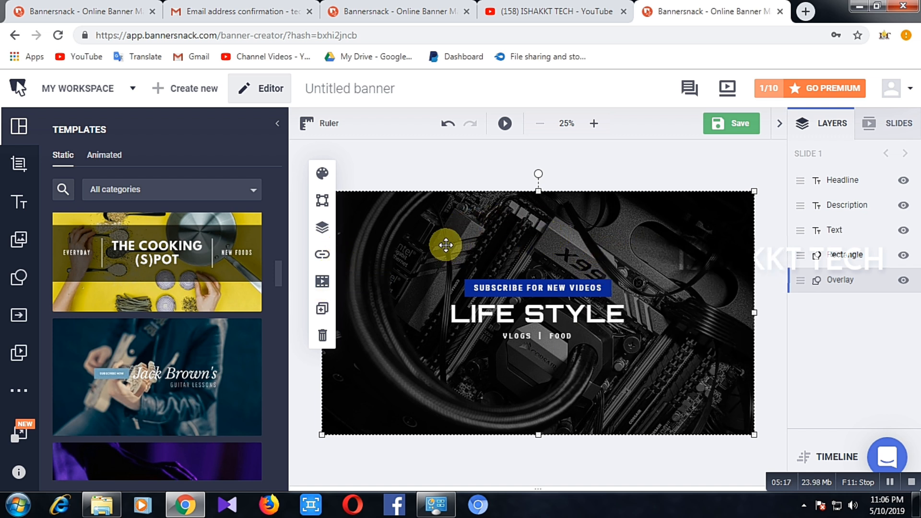
{"action": "right_click", "coordinate": [540, 179]}
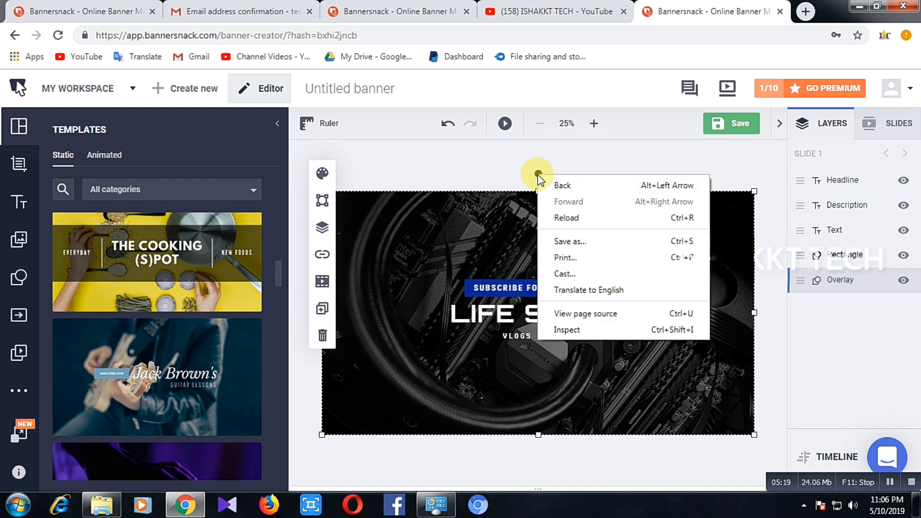
{"action": "key", "text": "Escape"}
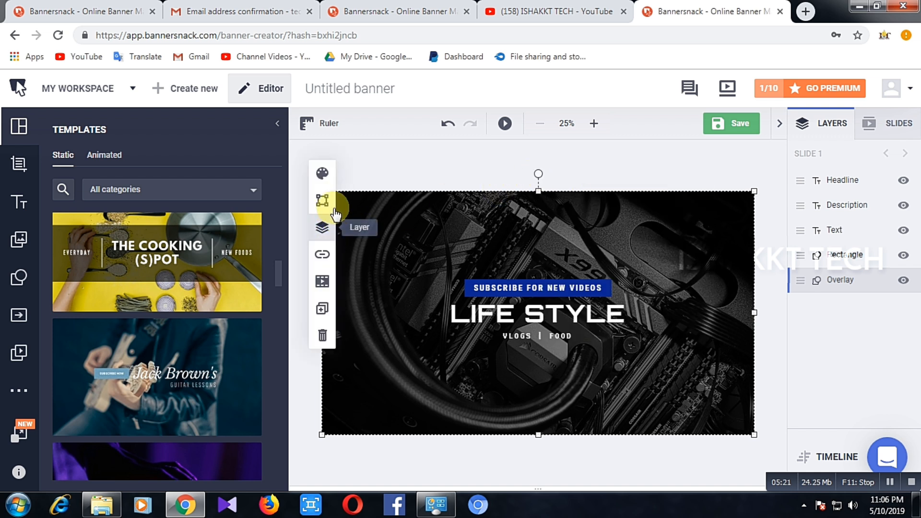
{"action": "left_click", "coordinate": [323, 201]}
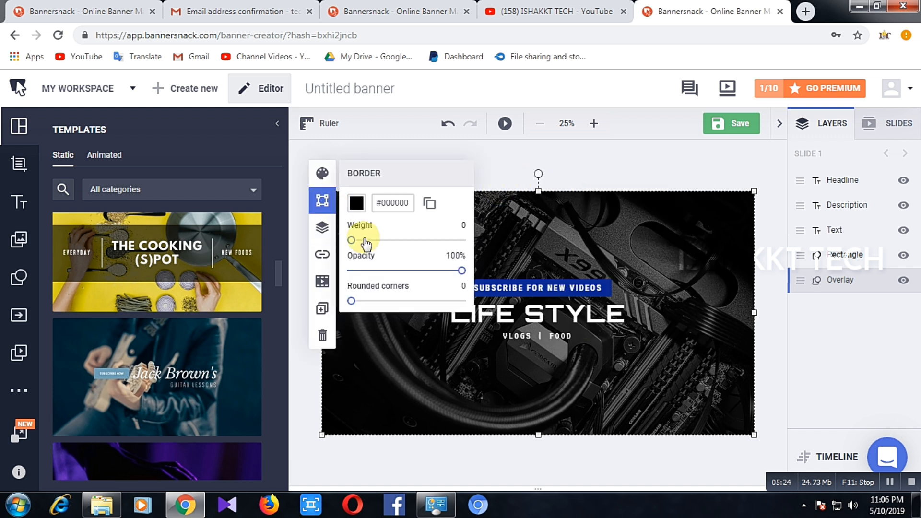
{"action": "left_click_drag", "start_coordinate": [351, 240], "coordinate": [331, 245]}
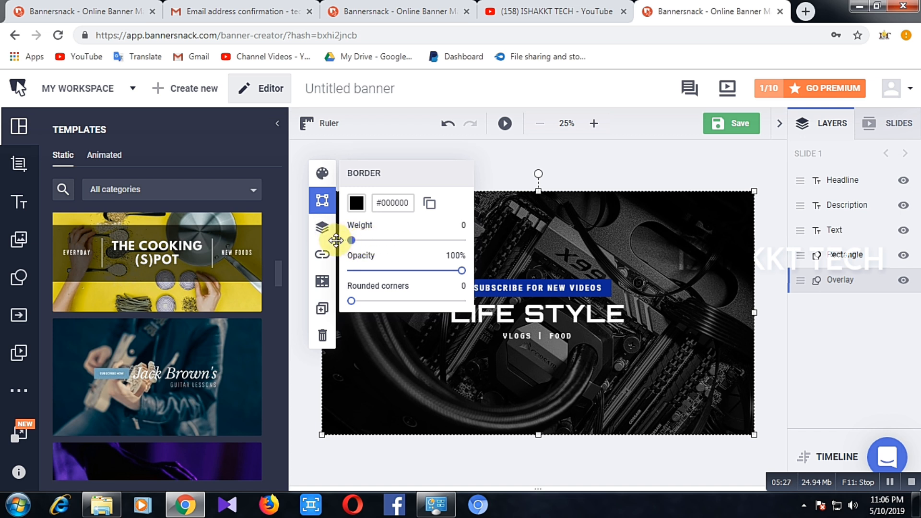
{"action": "left_click", "coordinate": [325, 232]}
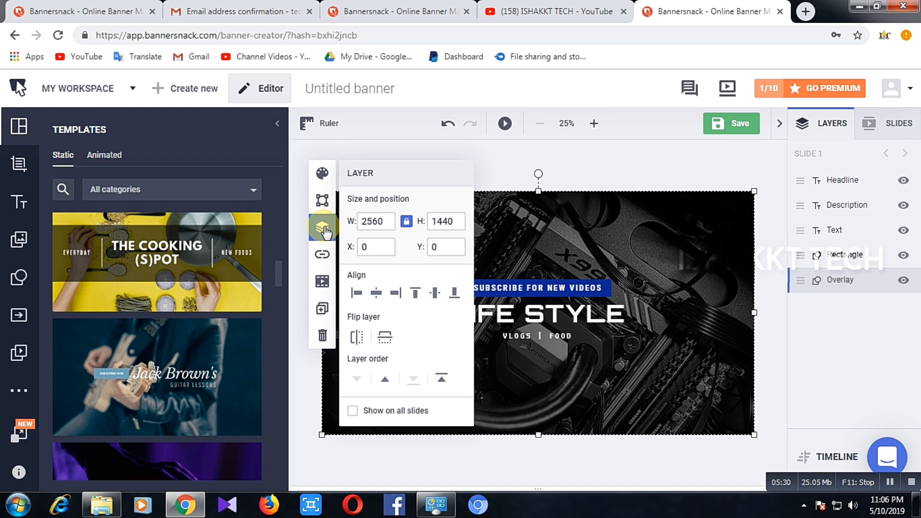
{"action": "left_click", "coordinate": [323, 254]}
{"action": "left_click", "coordinate": [330, 282]}
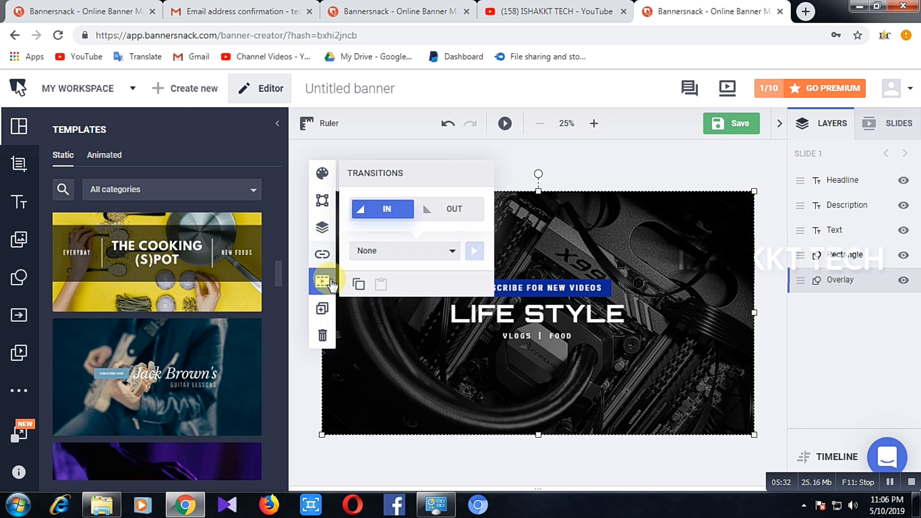
{"action": "left_click", "coordinate": [324, 315]}
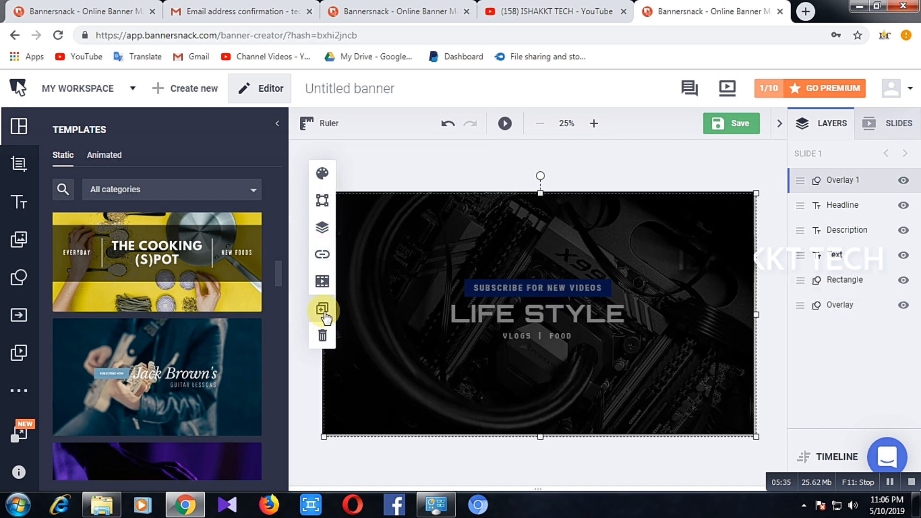
{"action": "left_click_drag", "start_coordinate": [407, 265], "coordinate": [459, 218]}
{"action": "key", "text": "ctrl+z"}
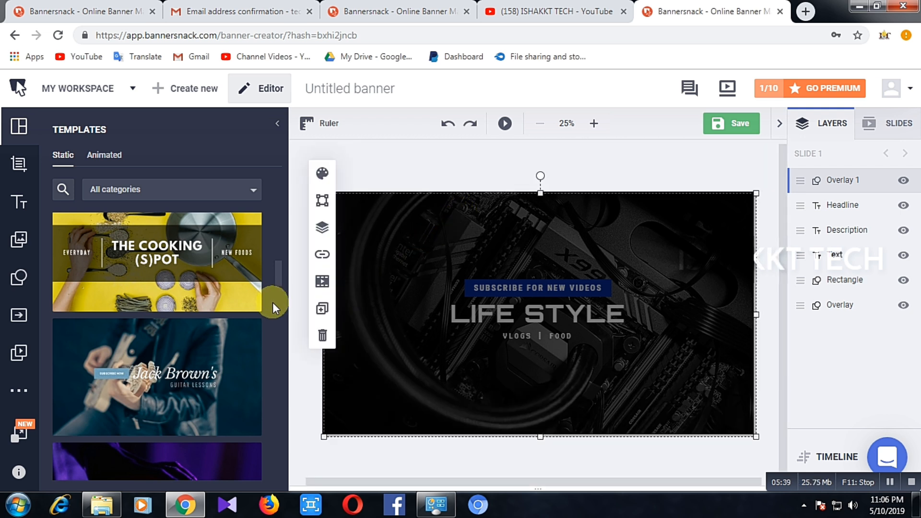
{"action": "left_click", "coordinate": [322, 331]}
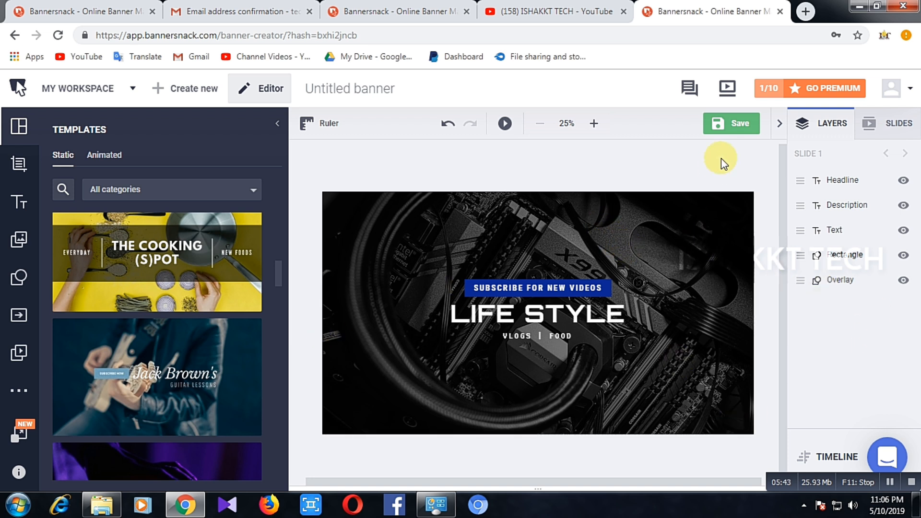
Save the design under the name TEST and download the saved banner as a JPG
{"action": "left_click", "coordinate": [738, 124]}
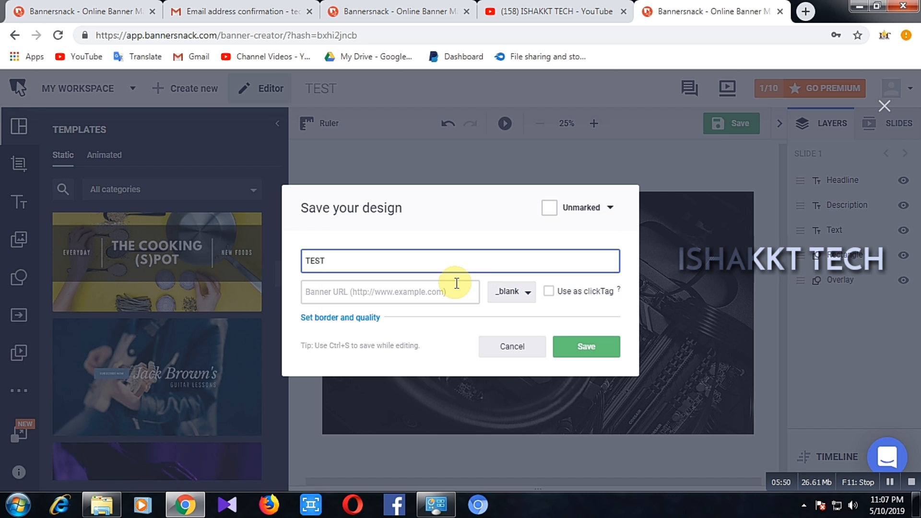
{"action": "left_click", "coordinate": [586, 355]}
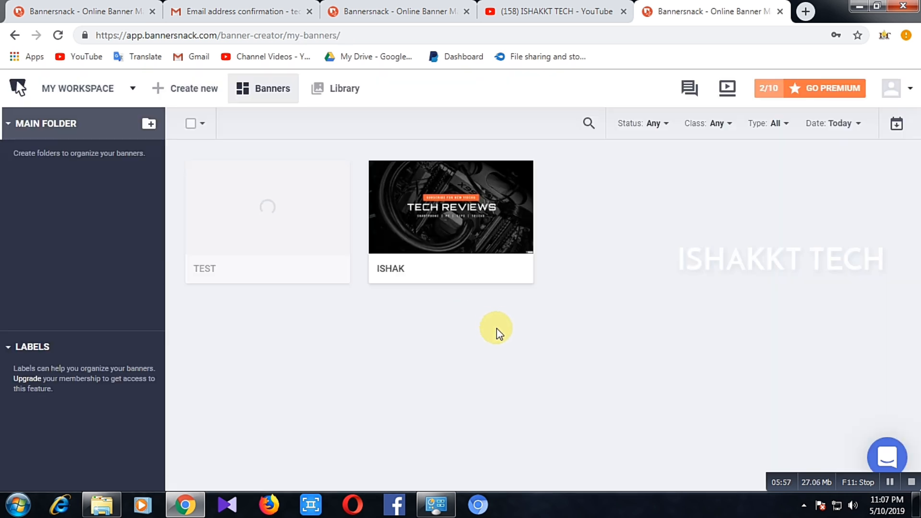
{"action": "mouse_move", "coordinate": [267, 205]}
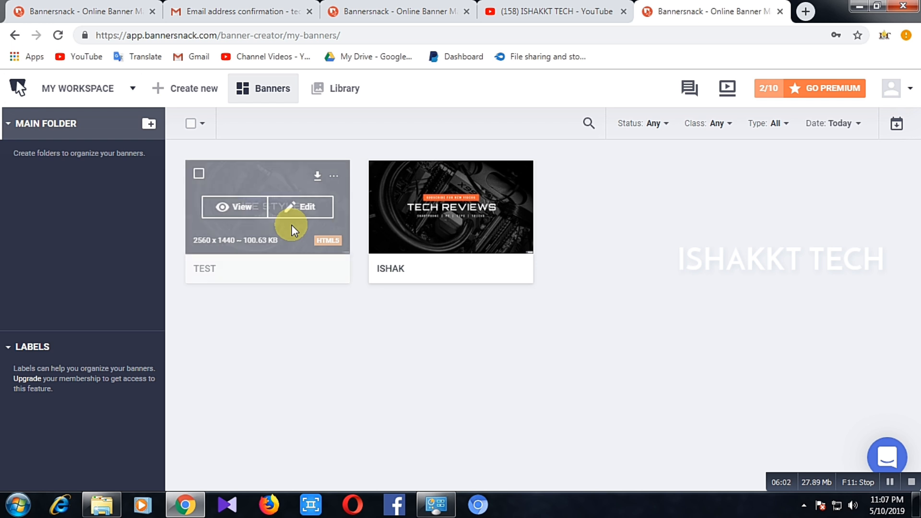
{"action": "left_click", "coordinate": [317, 176]}
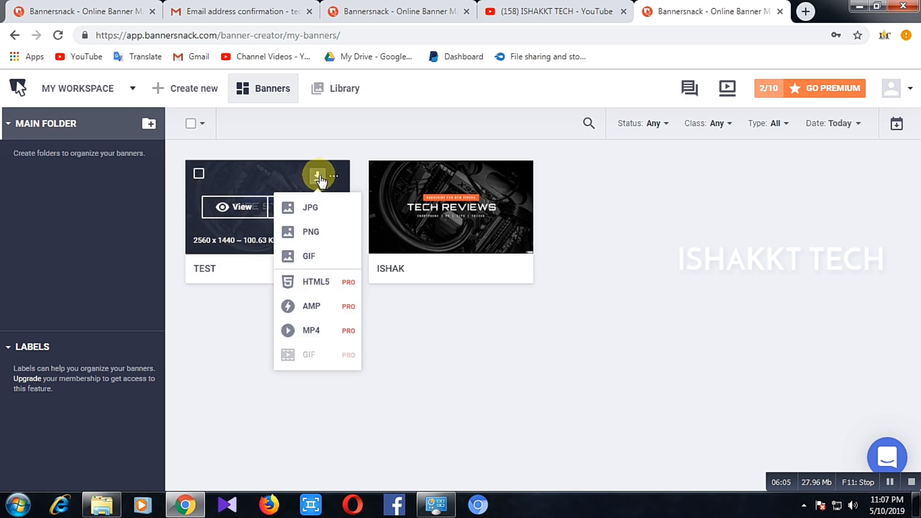
{"action": "left_click", "coordinate": [331, 210]}
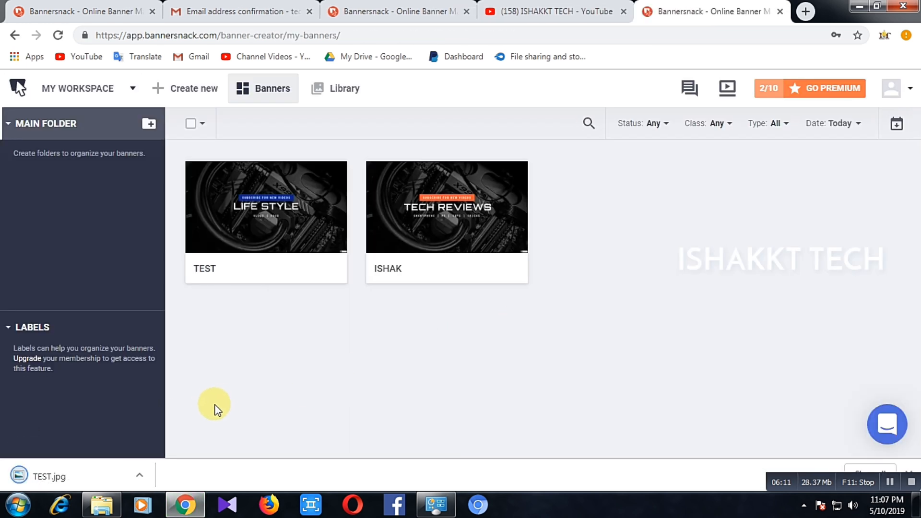
View the downloaded TEST.jpg in the photo viewer to check the finished banner, and close it
{"action": "left_click", "coordinate": [97, 476]}
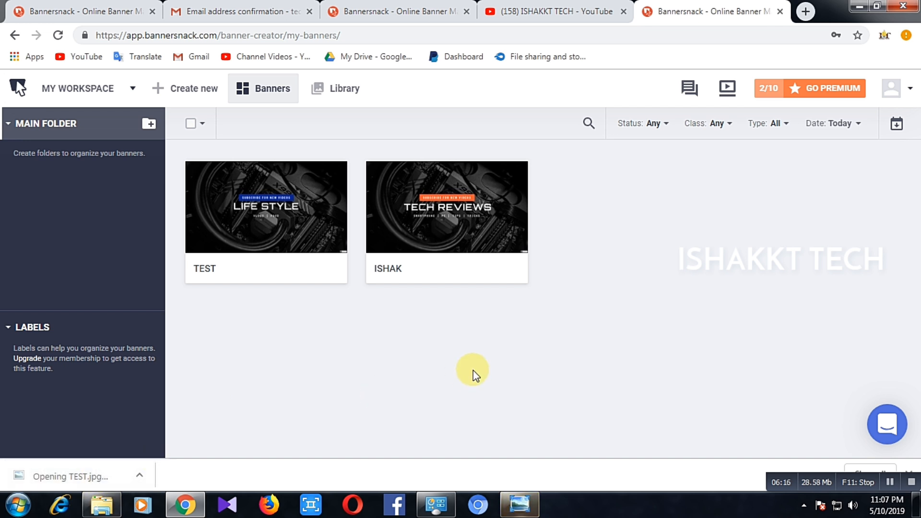
{"action": "left_click", "coordinate": [519, 504]}
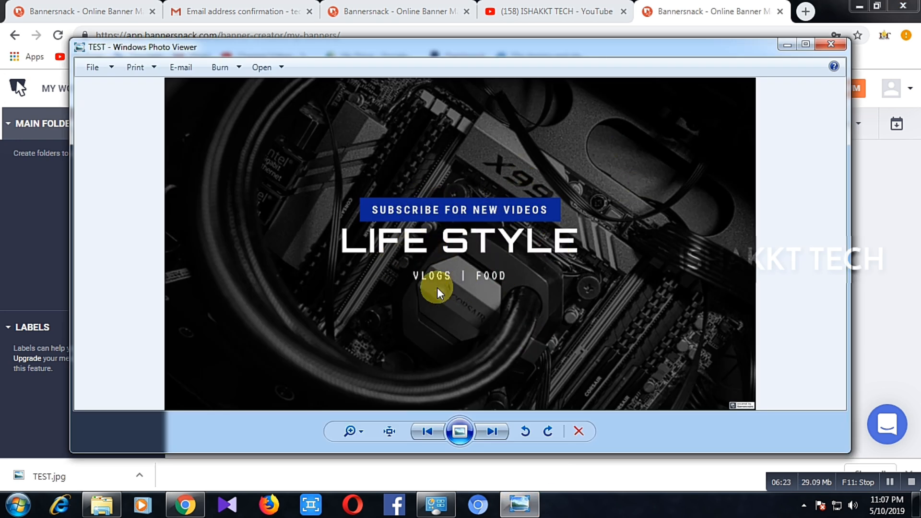
{"action": "left_click", "coordinate": [833, 44]}
Switch to the YouTube channel page and upload the ISHAK JPEG from the Downloads folder as new channel art
{"action": "left_click", "coordinate": [547, 11]}
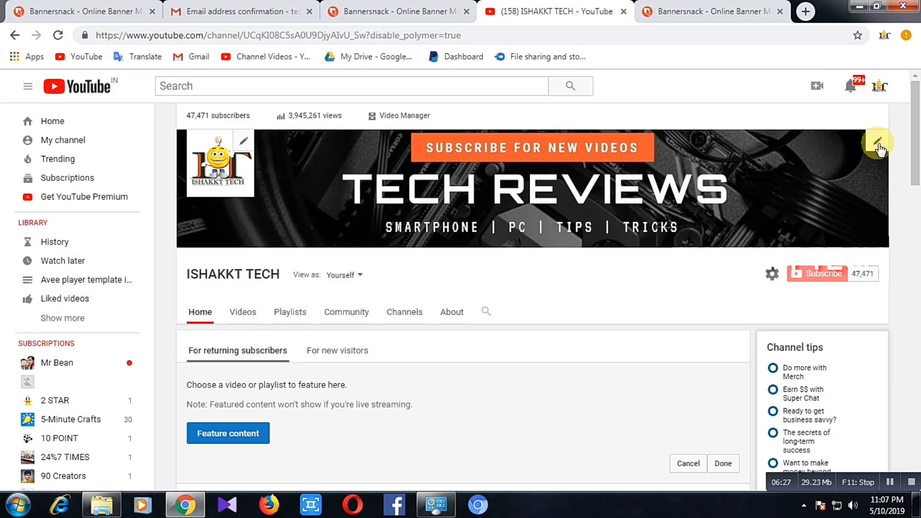
{"action": "left_click", "coordinate": [878, 144]}
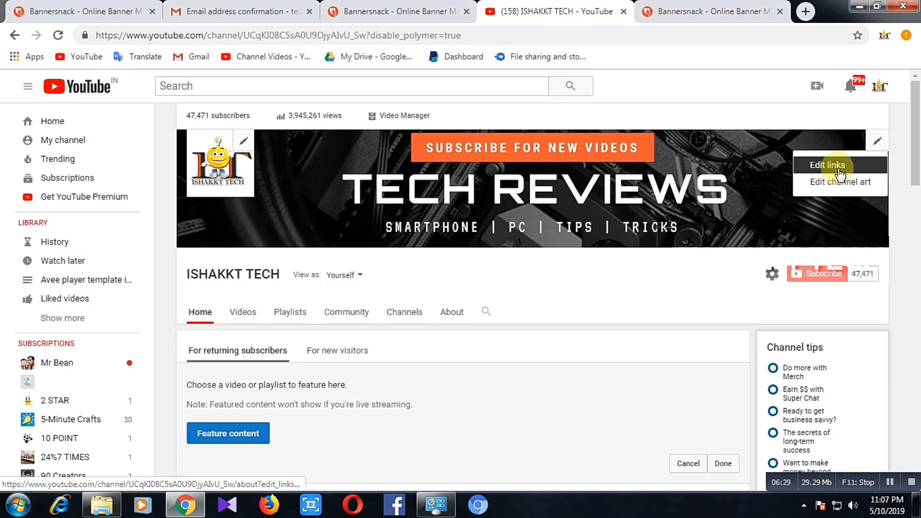
{"action": "left_click", "coordinate": [807, 181]}
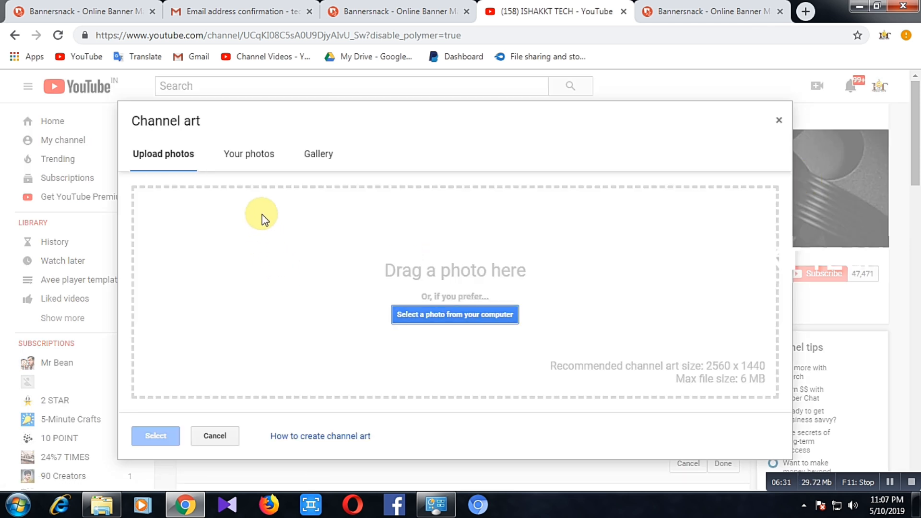
{"action": "left_click", "coordinate": [409, 316]}
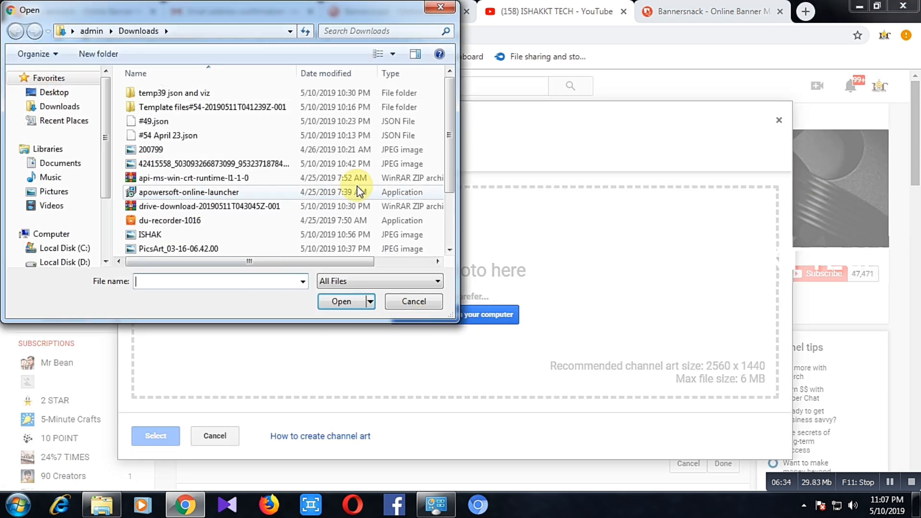
{"action": "left_click", "coordinate": [206, 235]}
{"action": "left_click", "coordinate": [340, 298]}
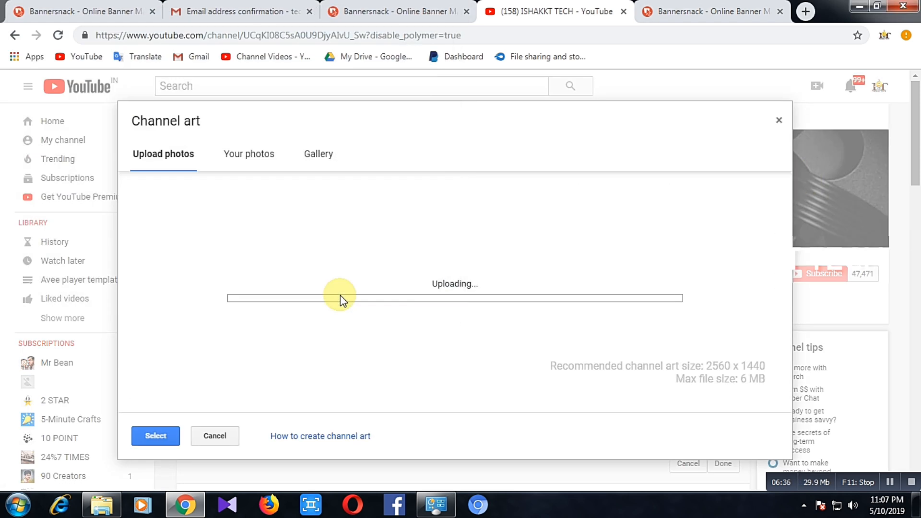